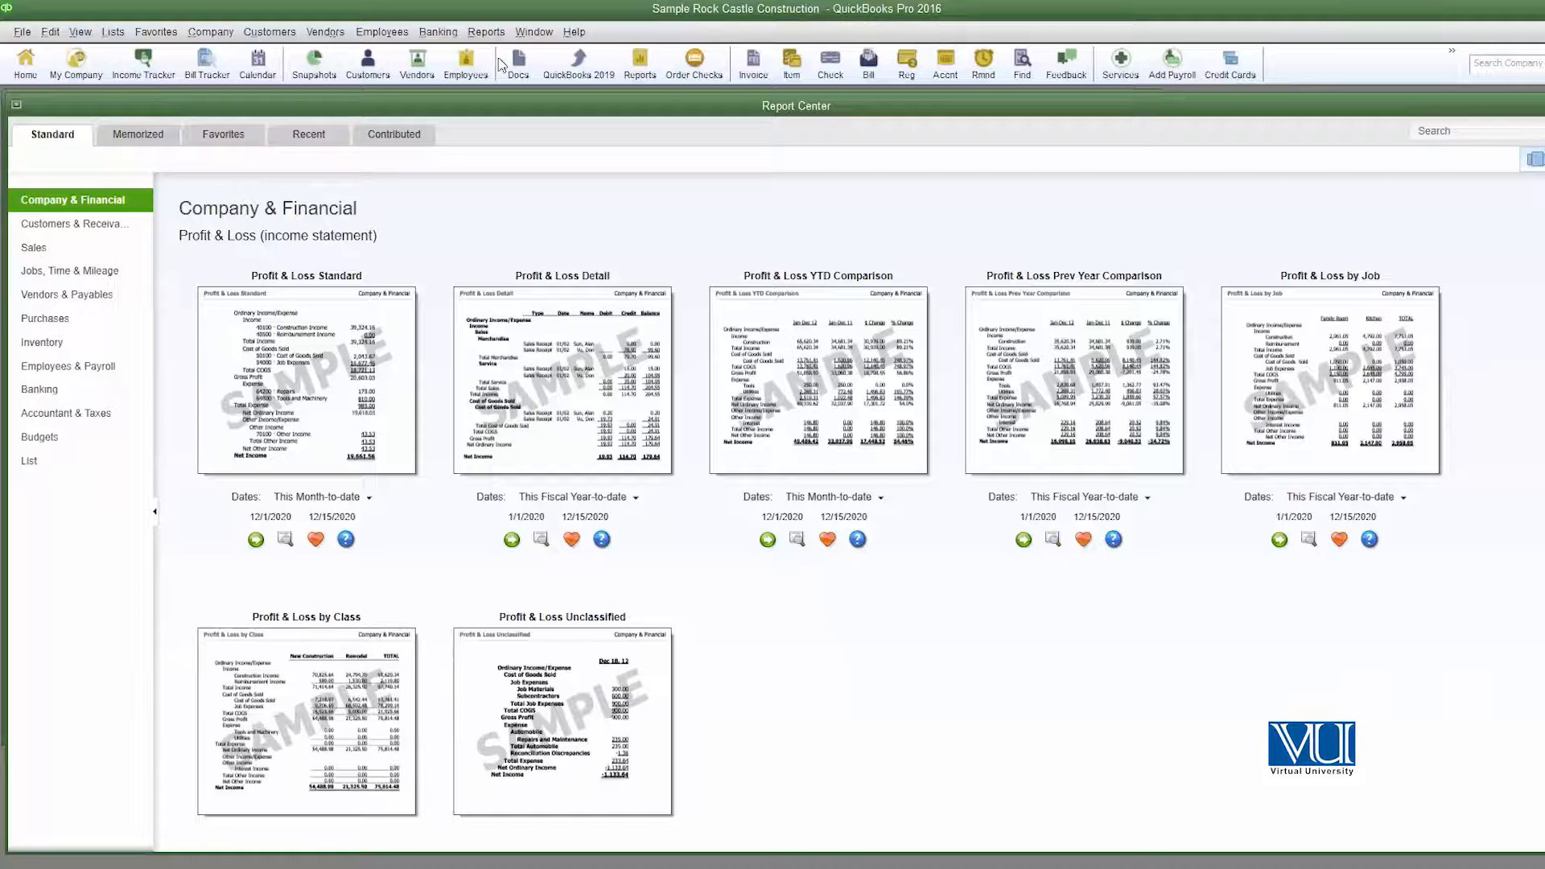
Open the Profit & Loss Detail report in a maximized window and look at its print options
double_click(465, 373)
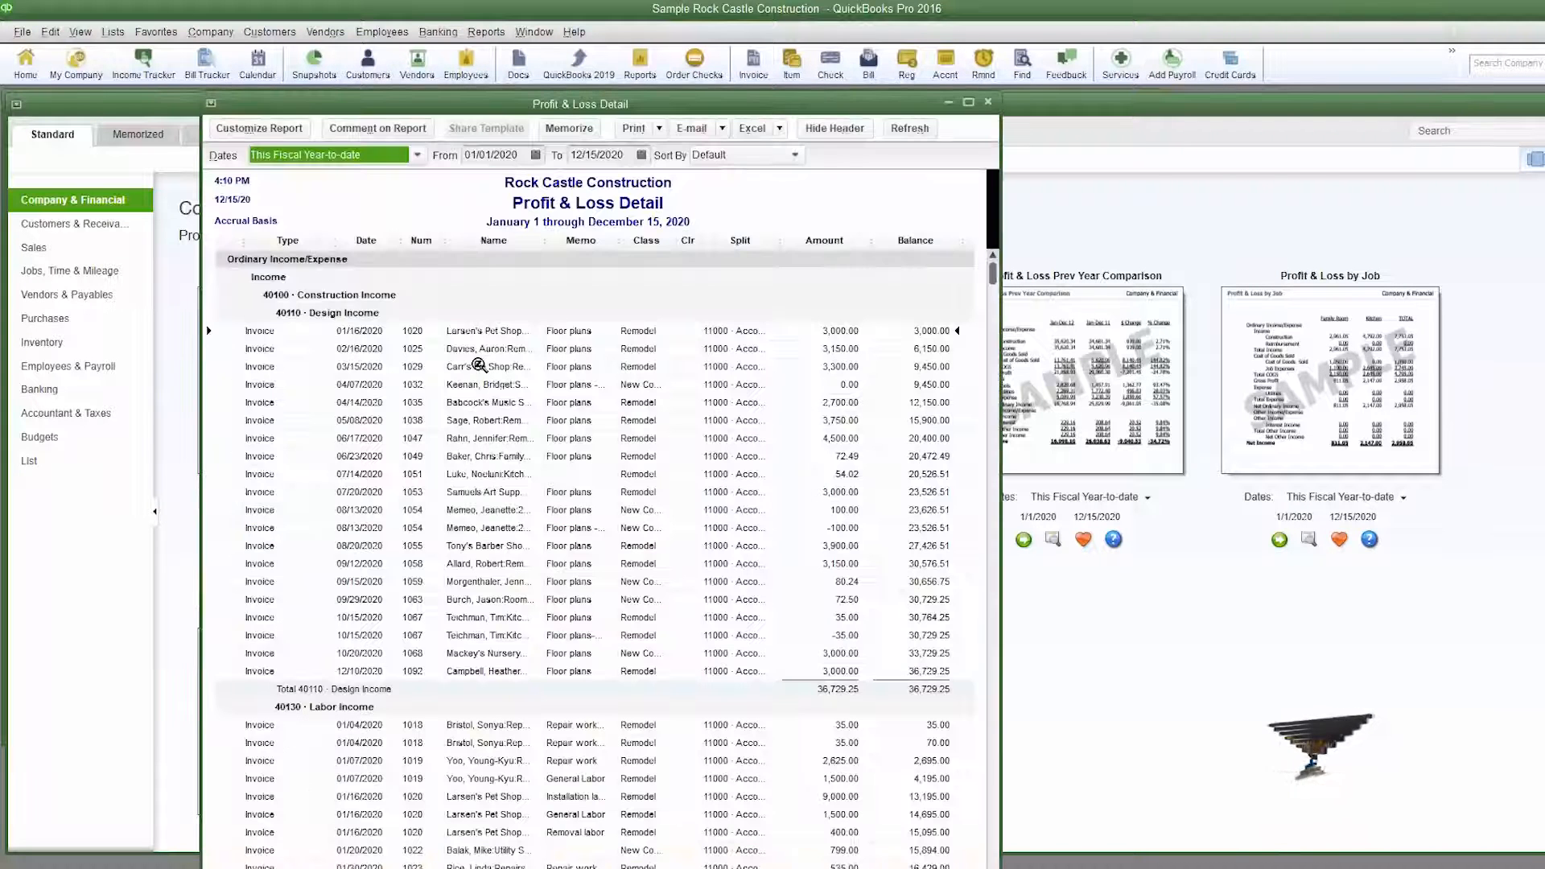
left_click(968, 102)
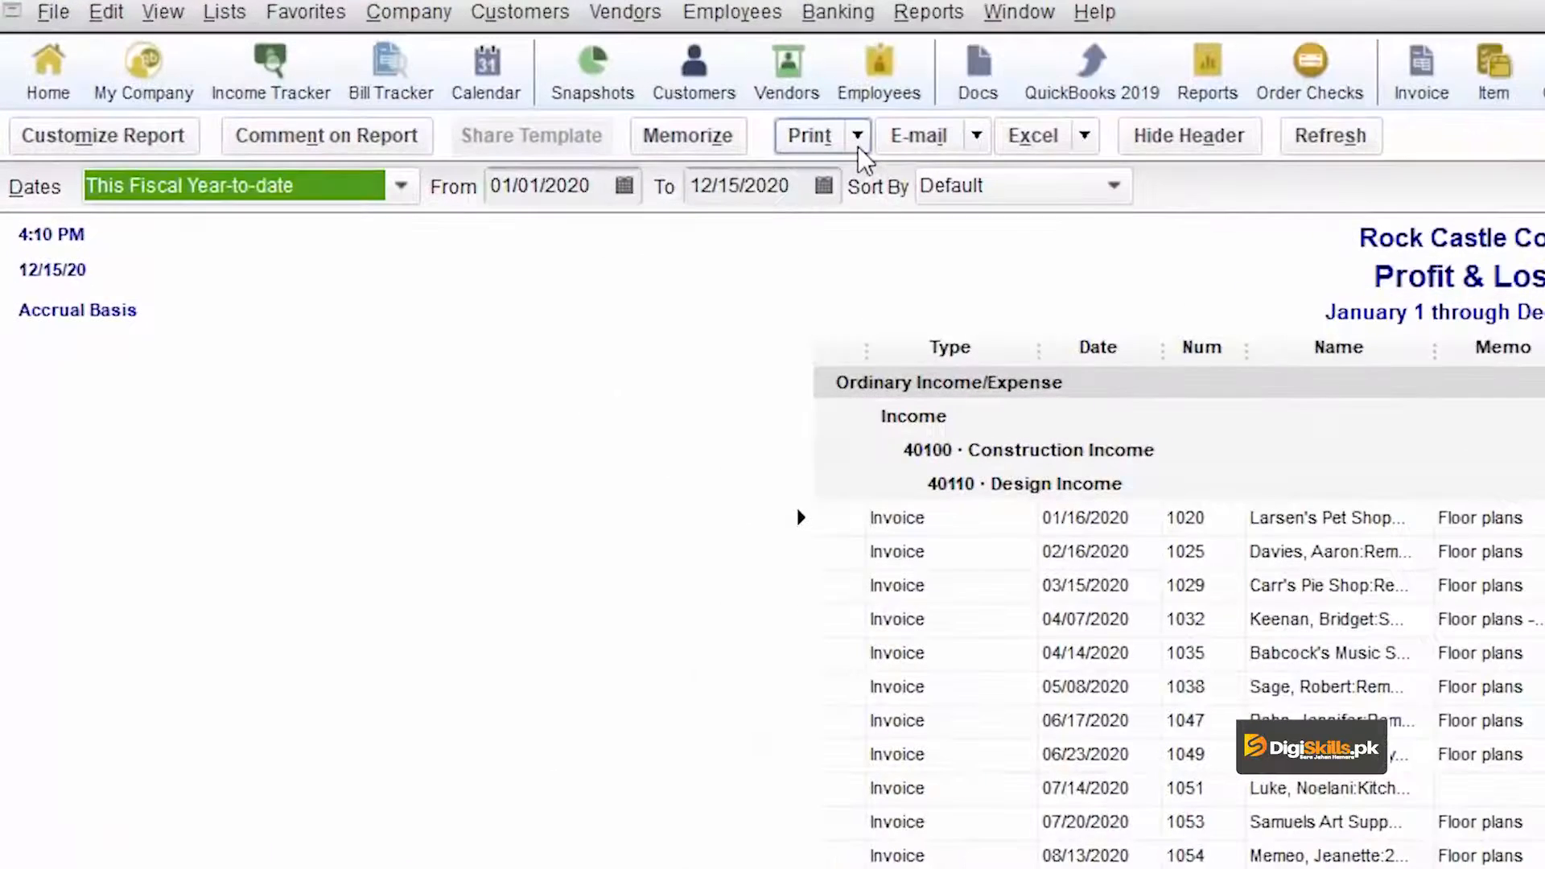
left_click(455, 98)
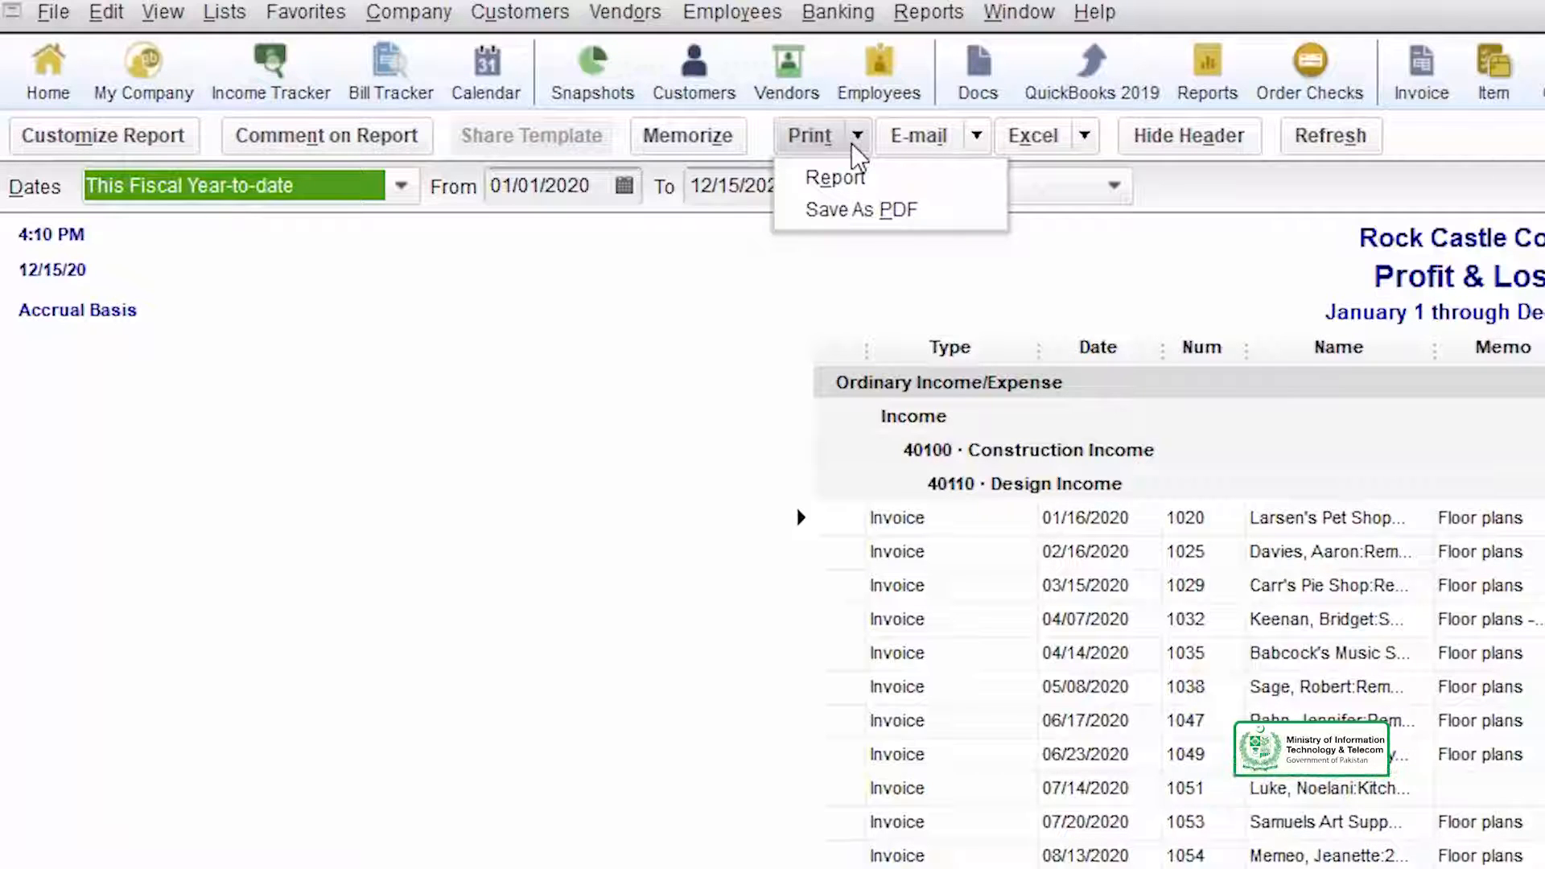
left_click(439, 494)
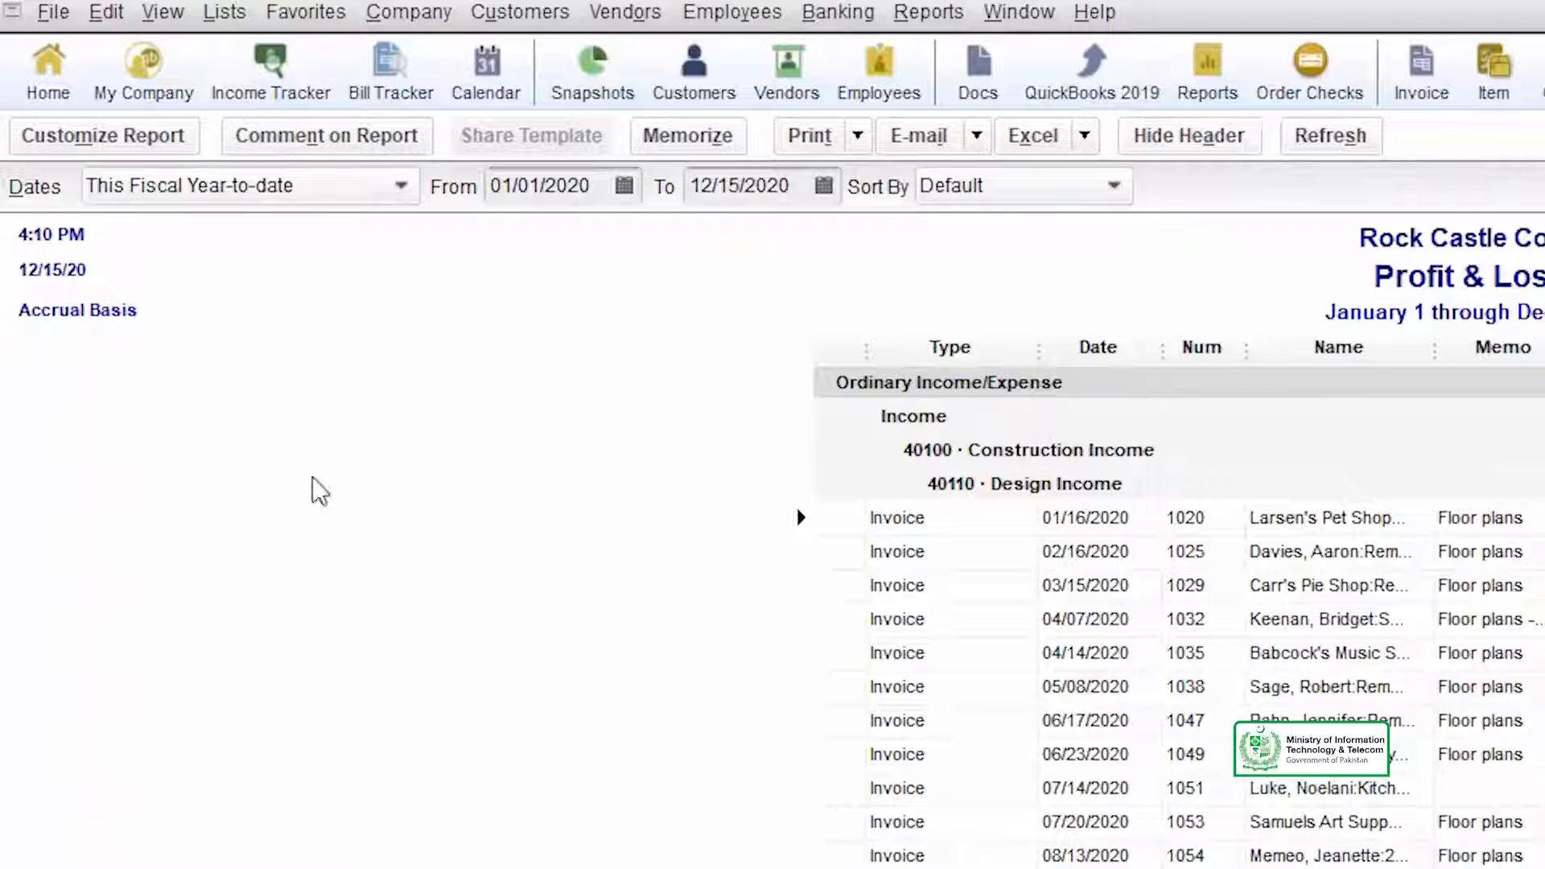
View the Profit & Loss Detail report in commenting mode and close it without saving
left_click(327, 136)
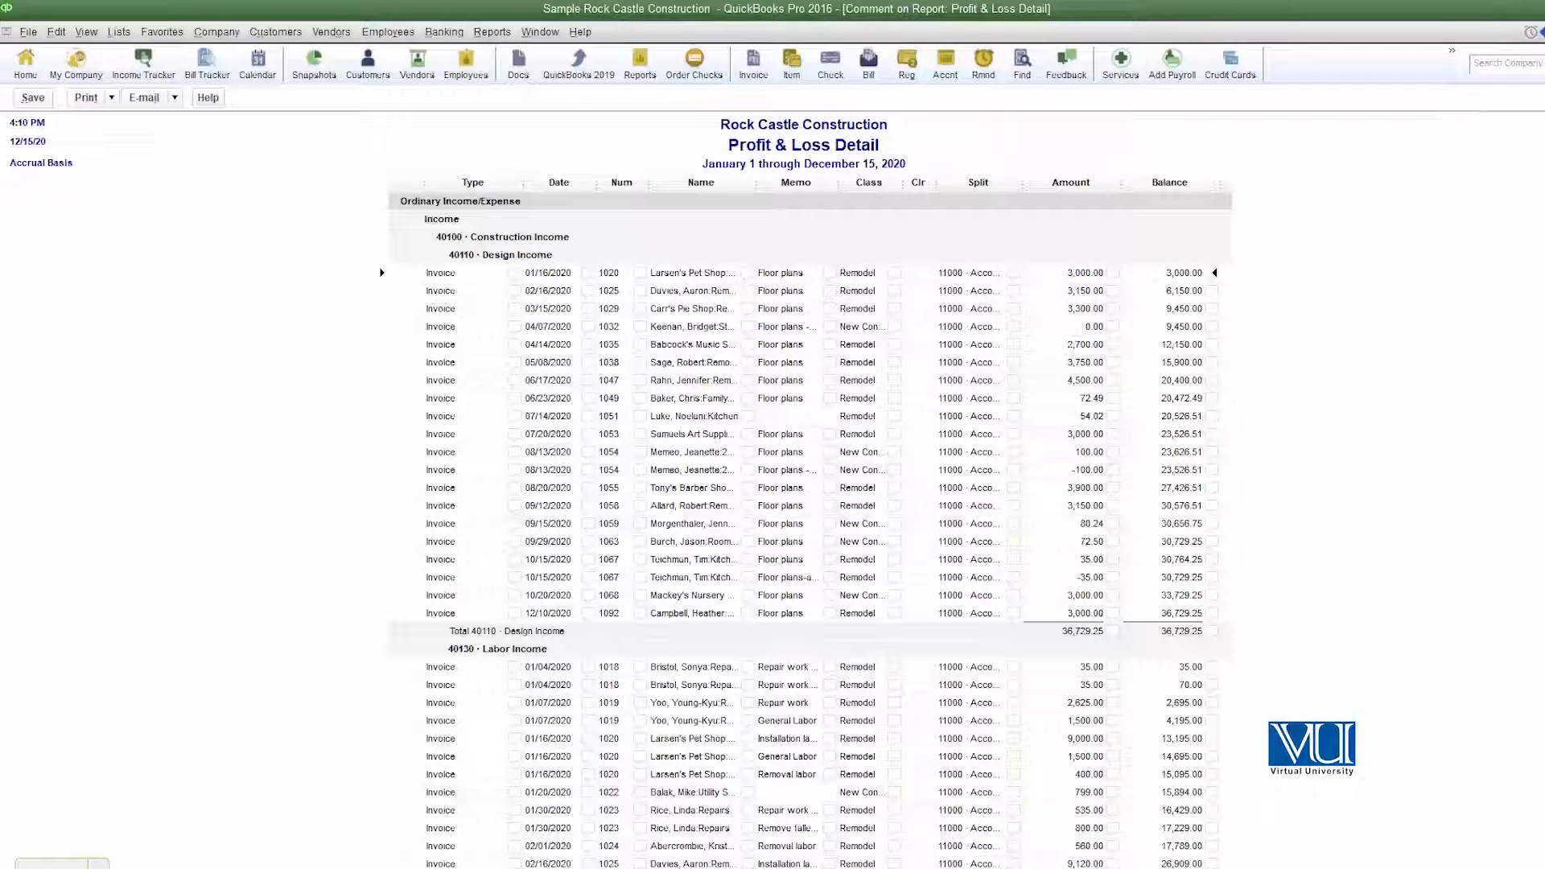
left_click(1544, 32)
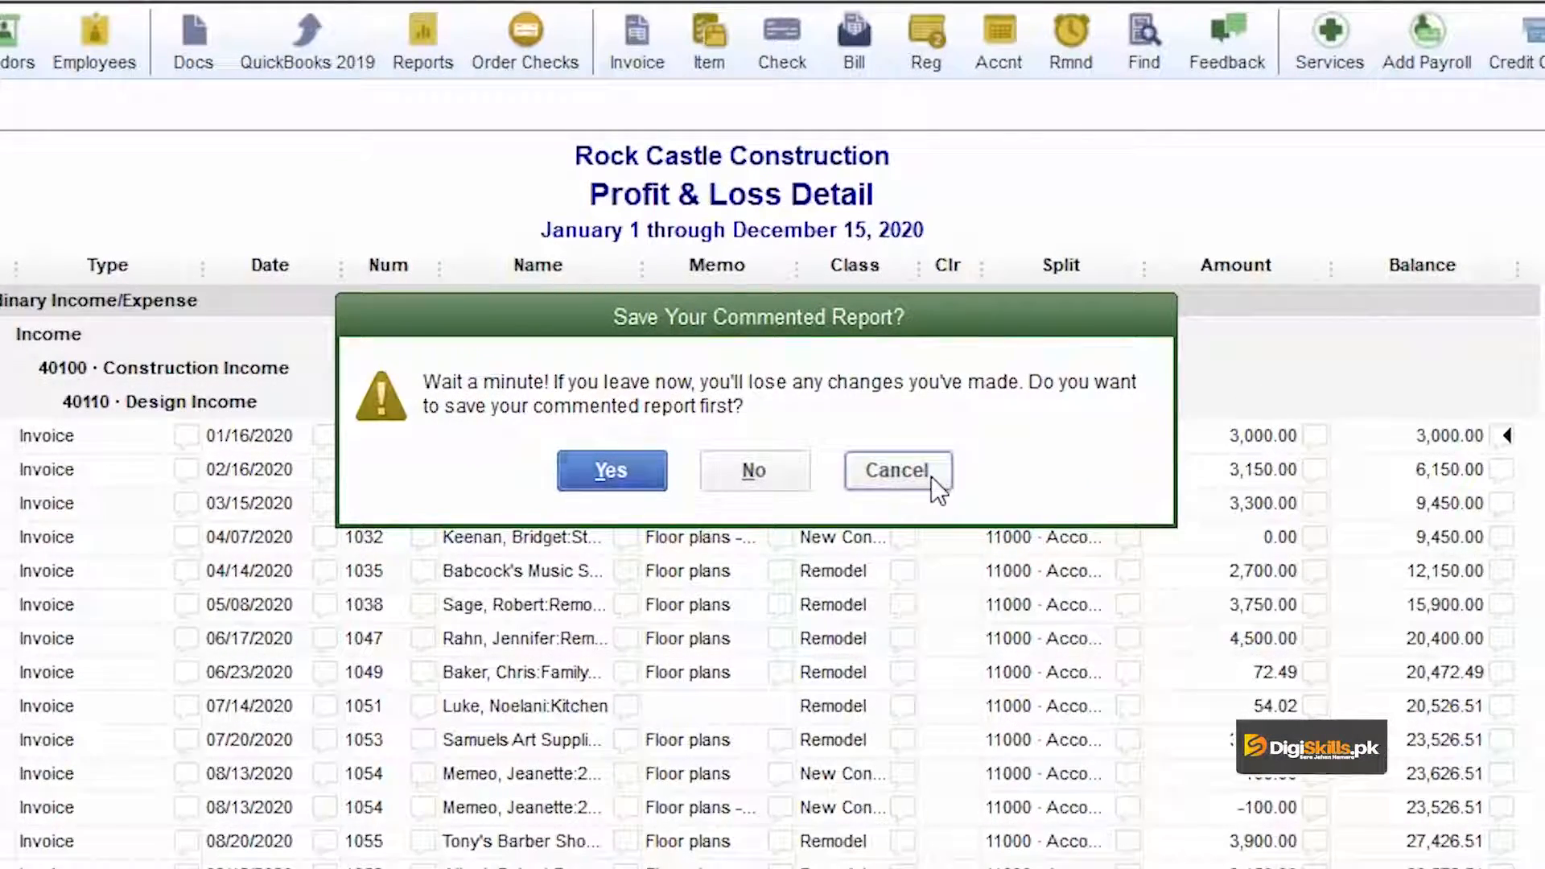
left_click(930, 476)
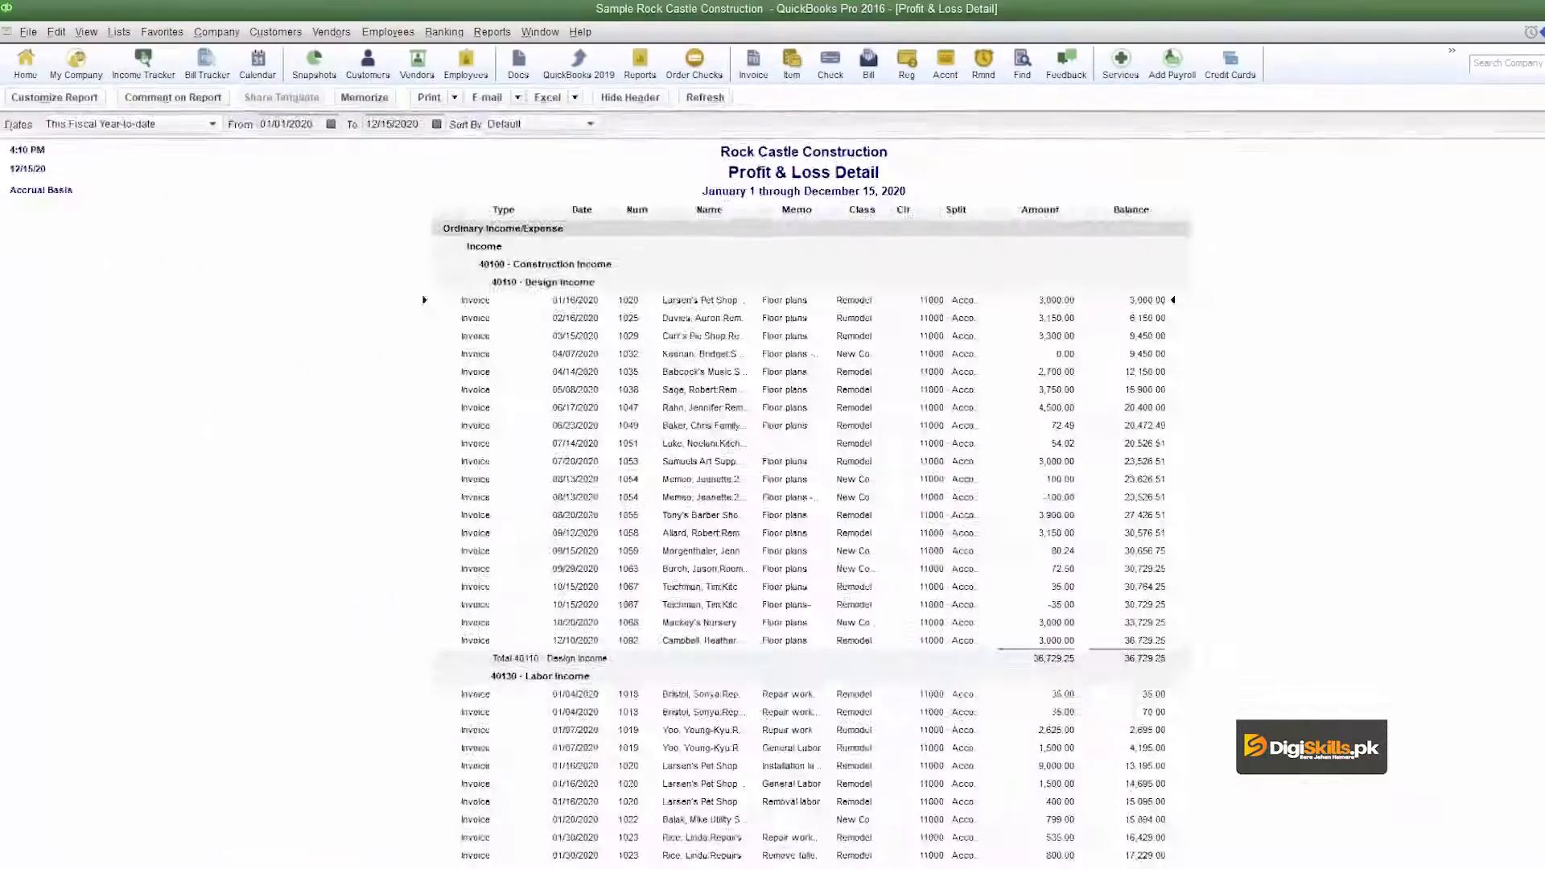
key("Escape")
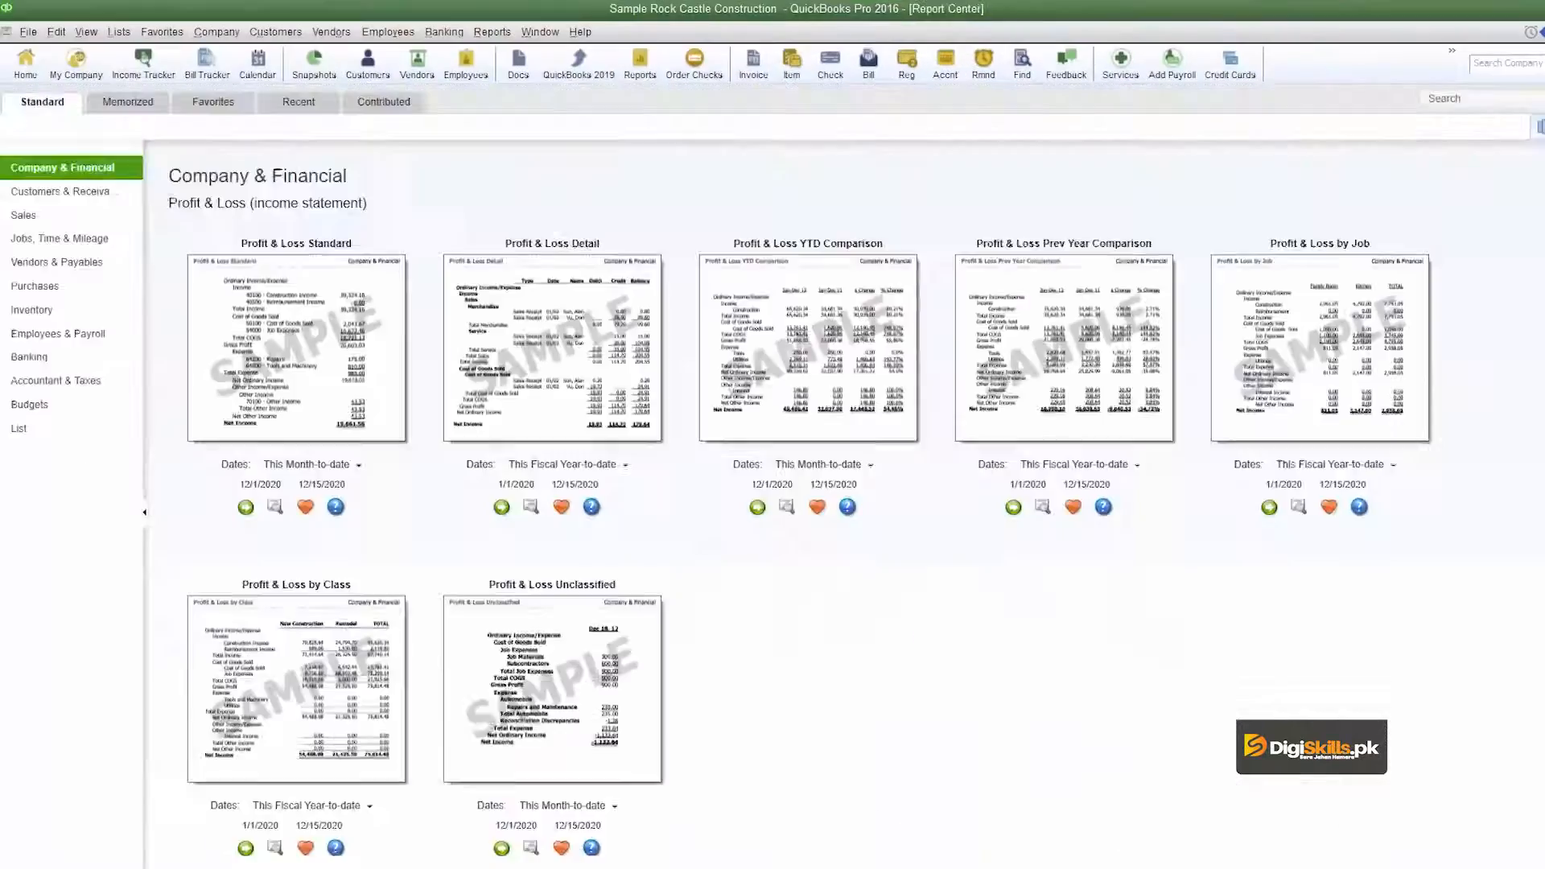
Open the Profit & Loss Standard report for commenting and add the comment "from sale of construction products" to Materials Income
double_click(359, 383)
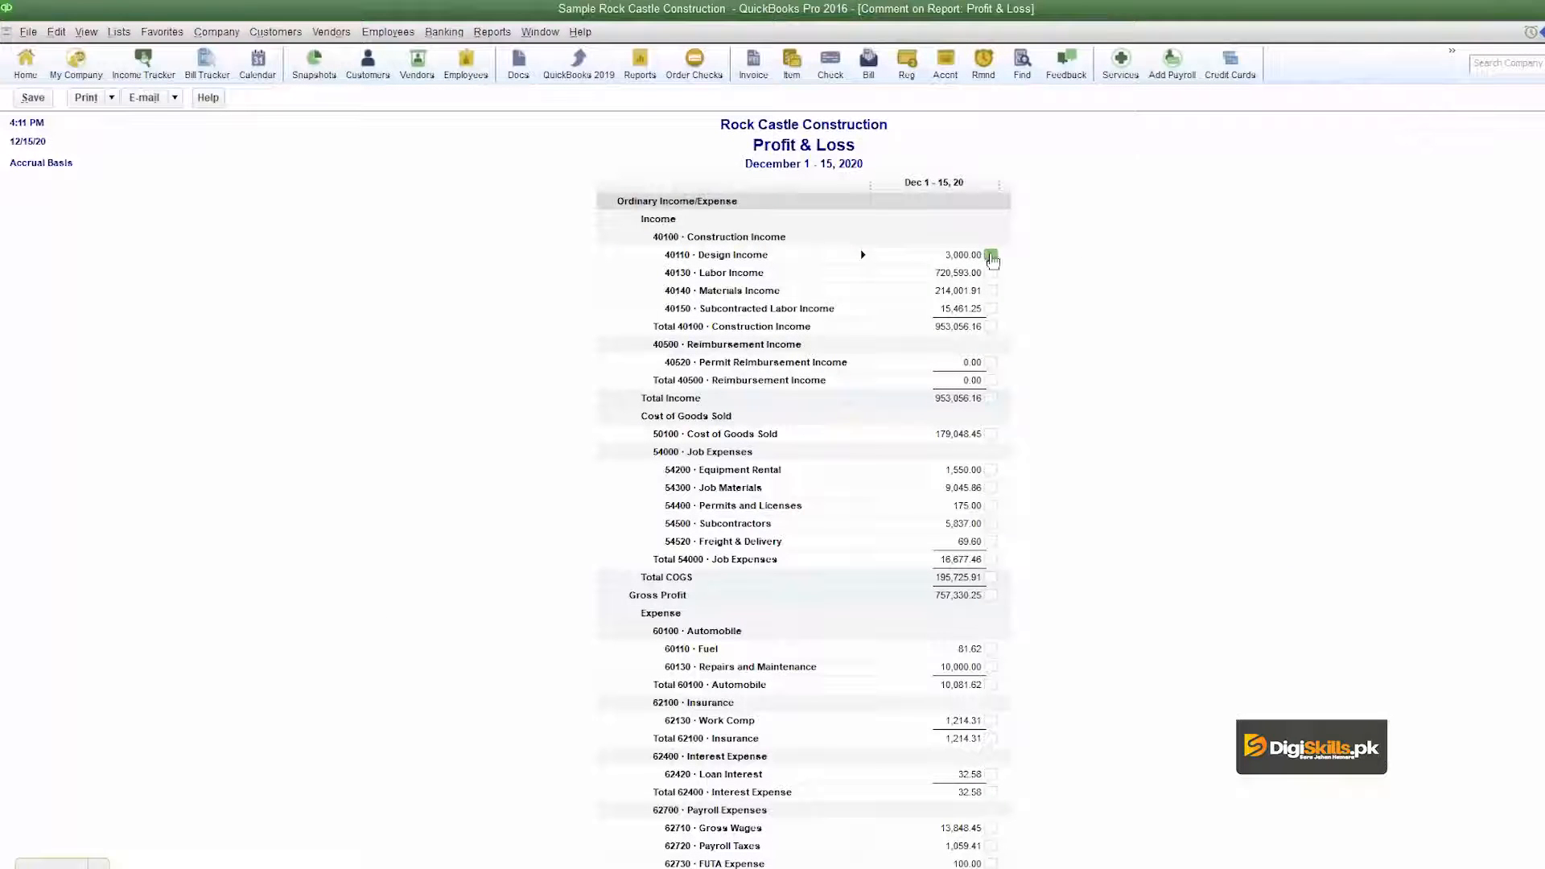
left_click(992, 256)
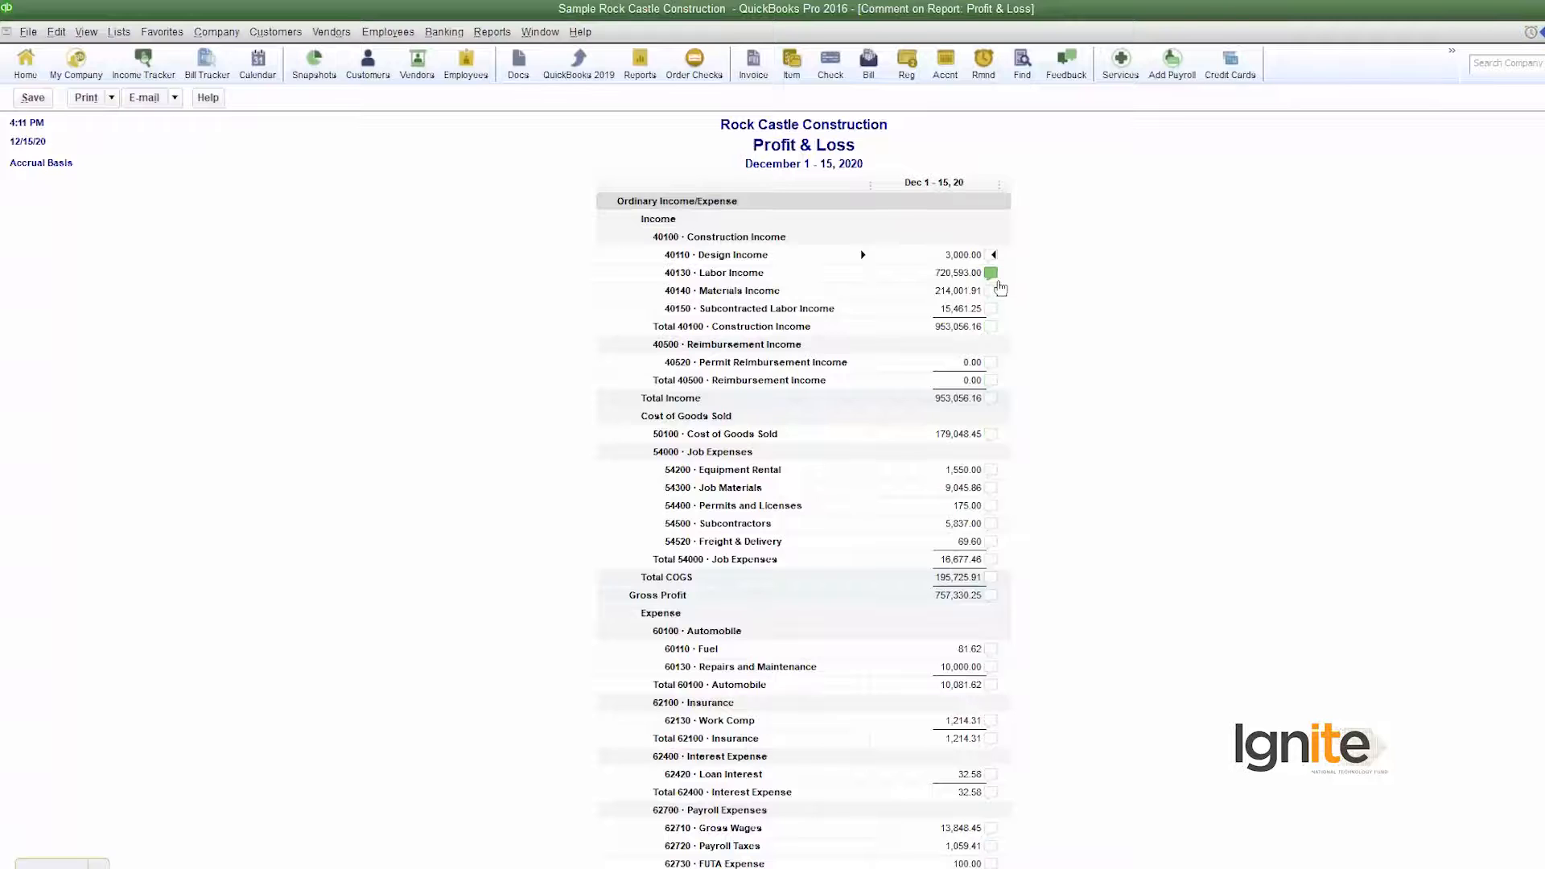
left_click(991, 290)
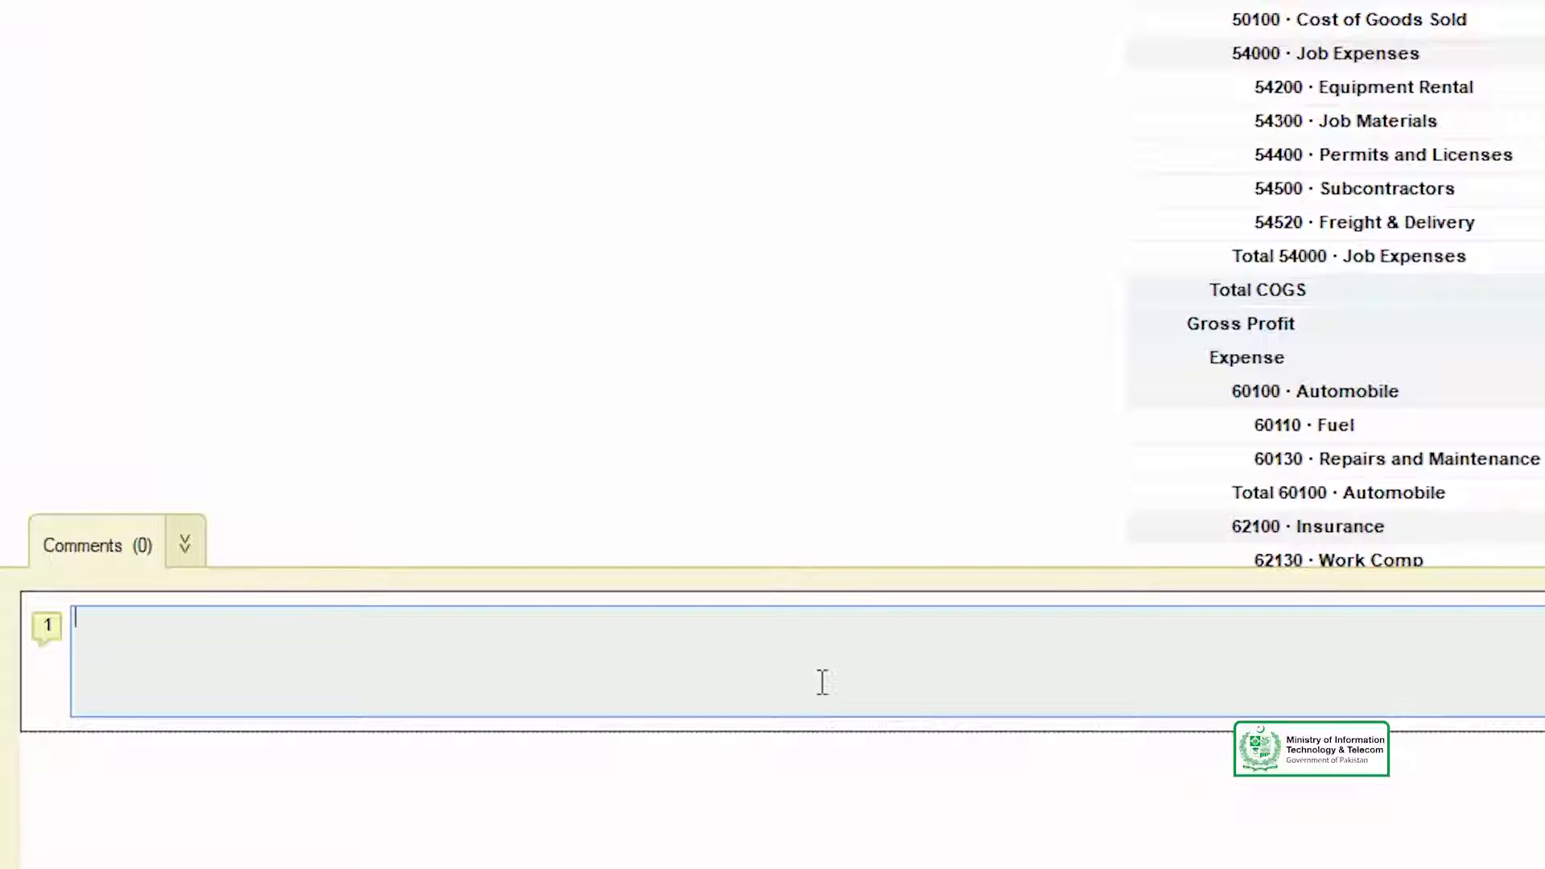
type("from sale of construction products")
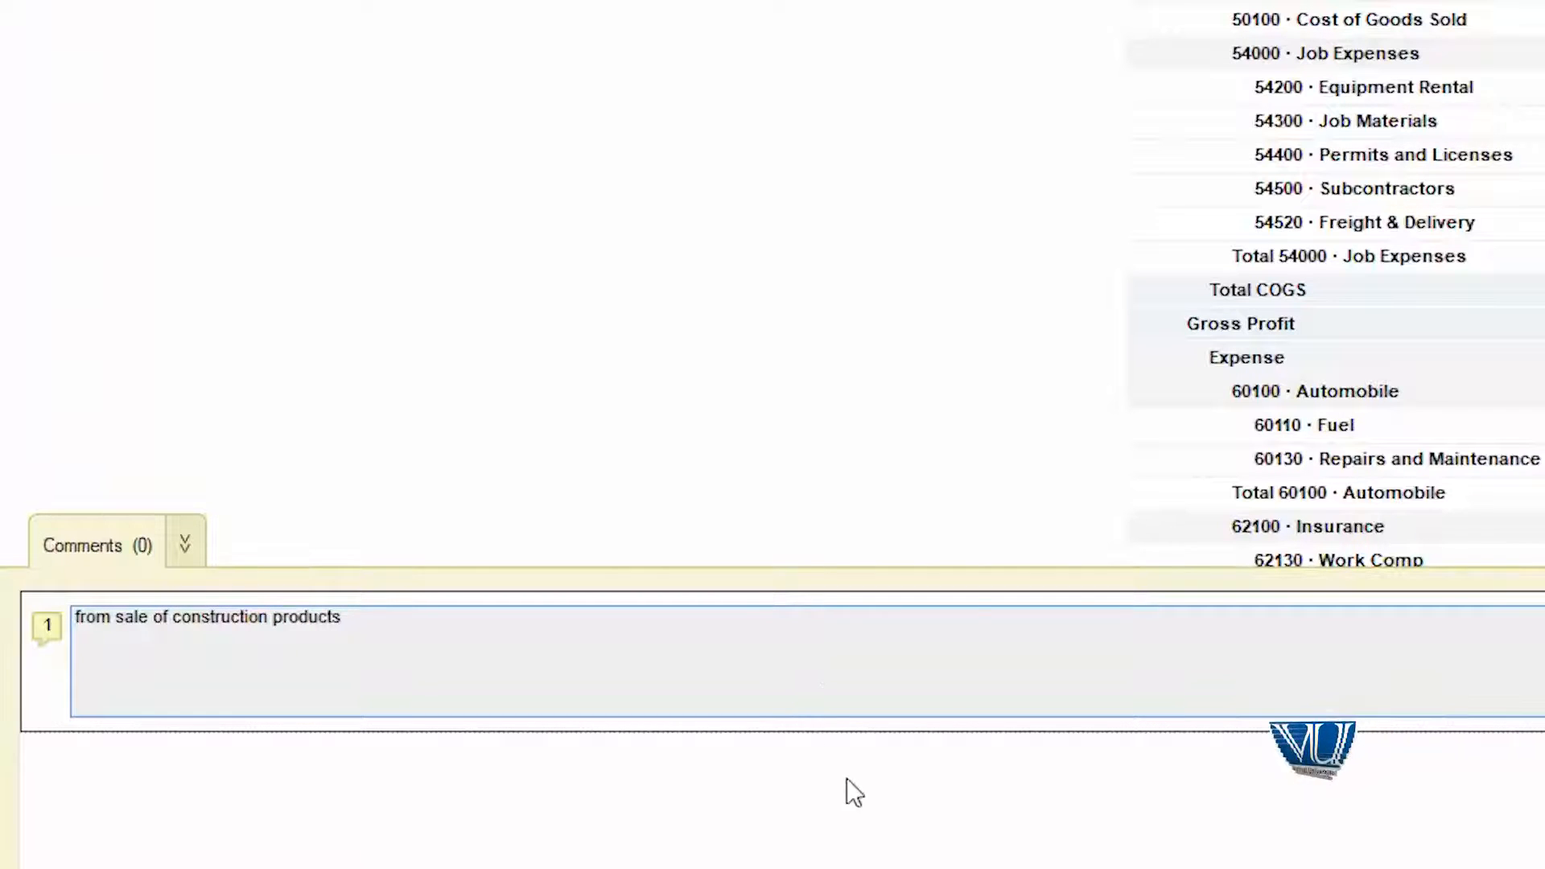
left_click(1437, 633)
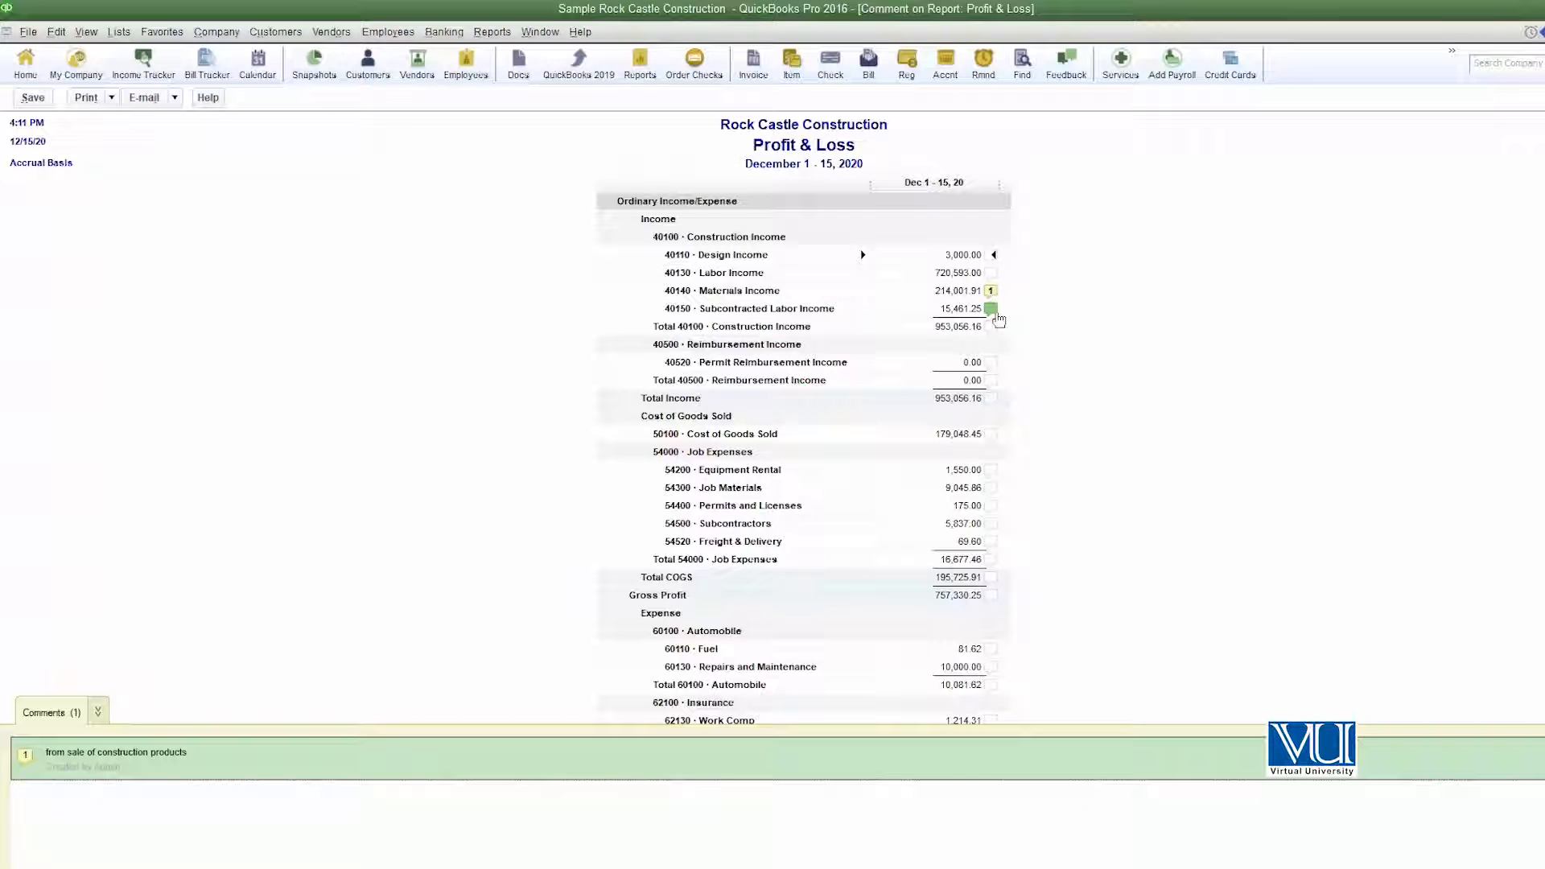
Add the comment "Sub contracted labor" to the Subcontracted Labor Income amount and check both entries in the comment list
left_click(991, 309)
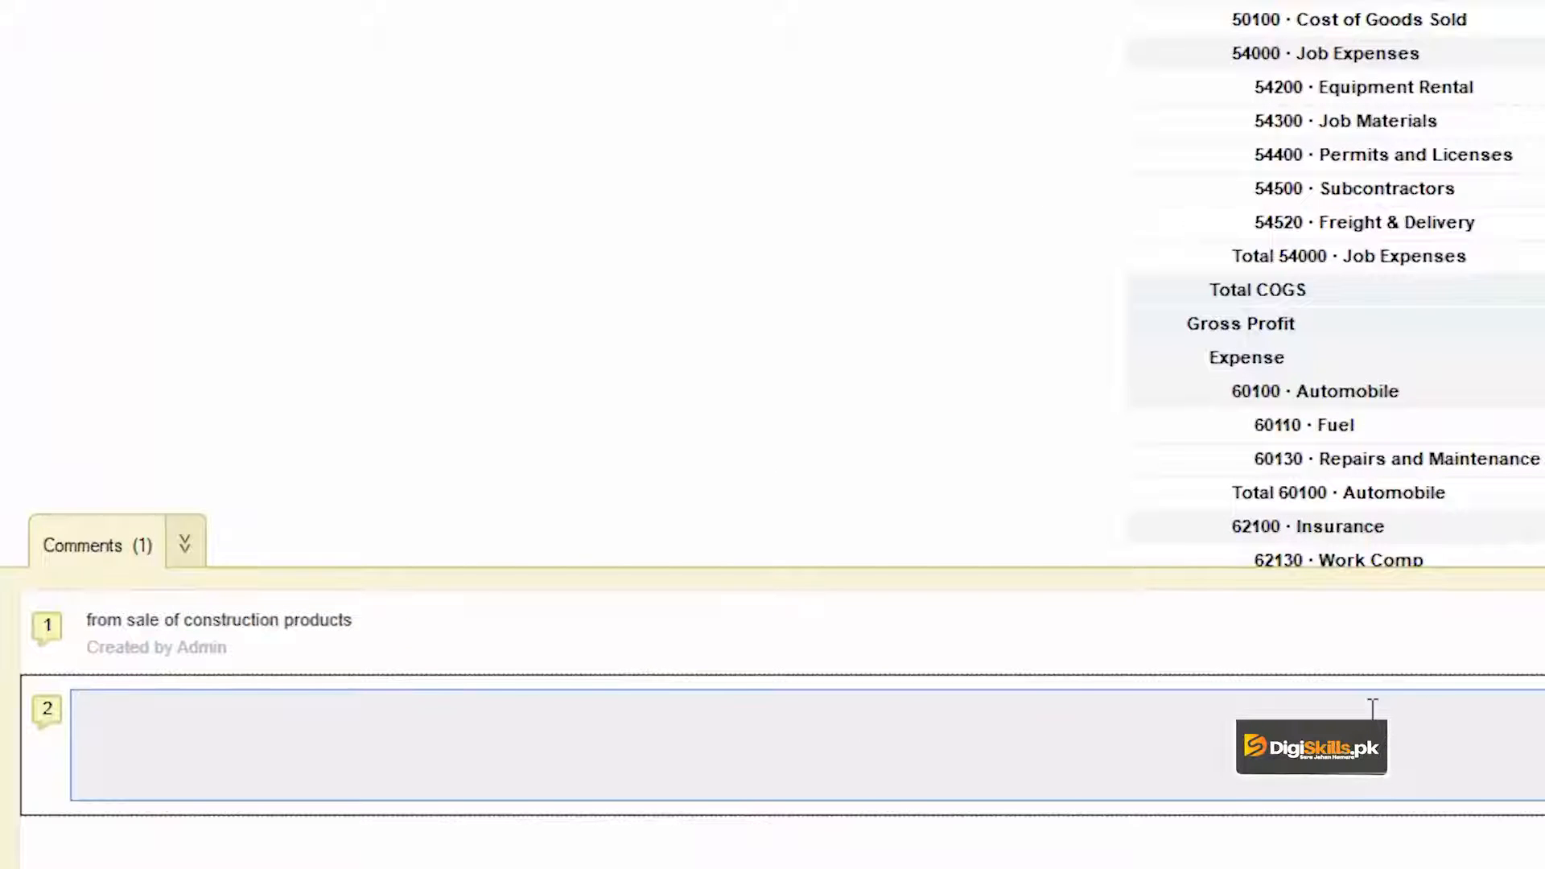
type("Sub contracted labor")
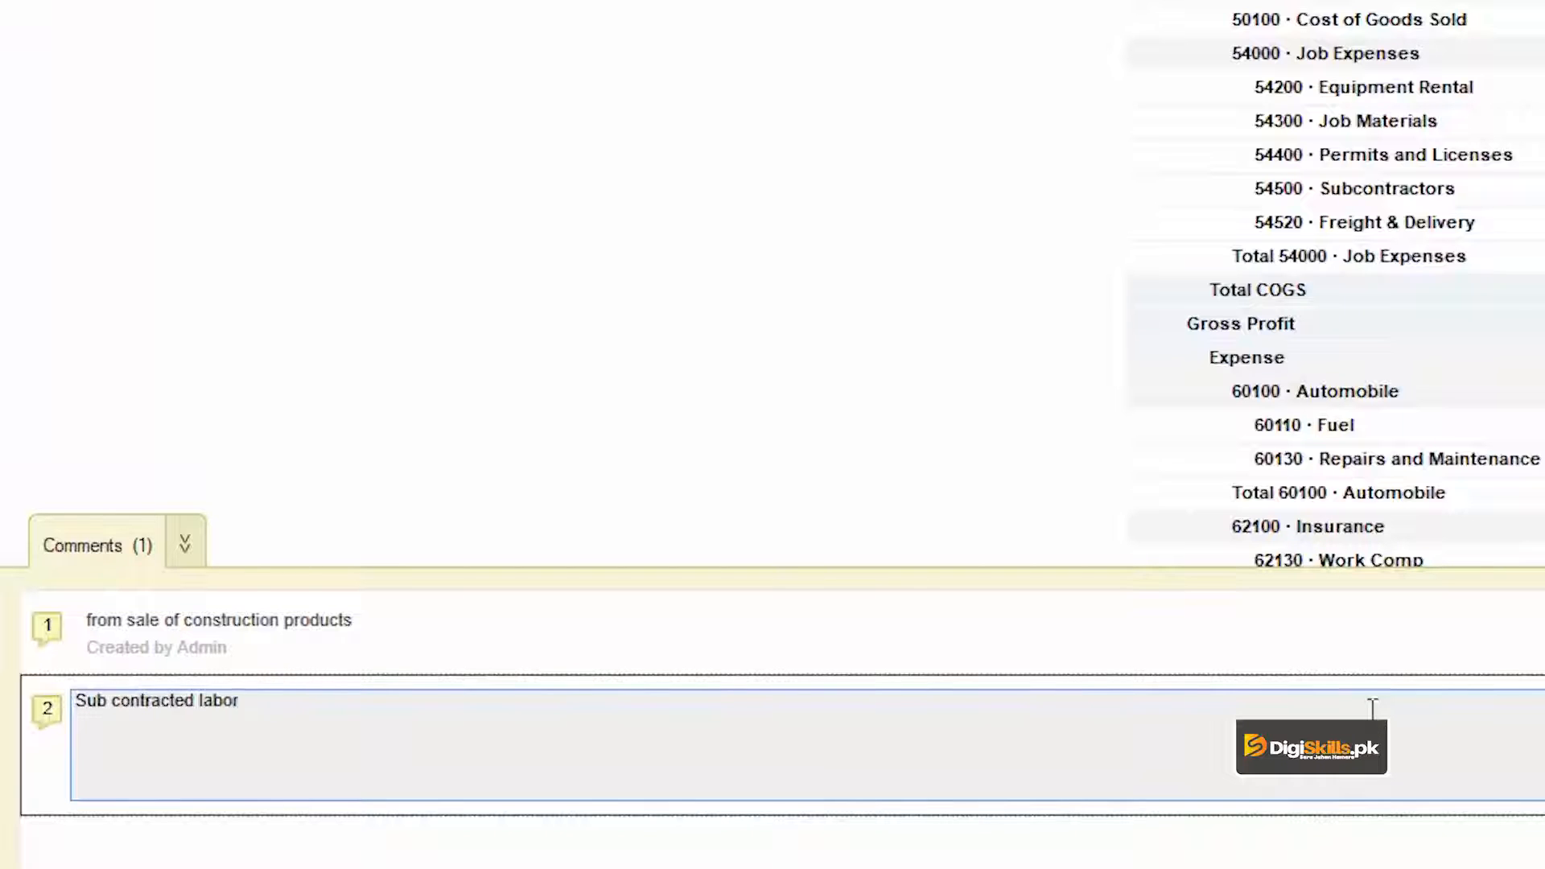
key("Return")
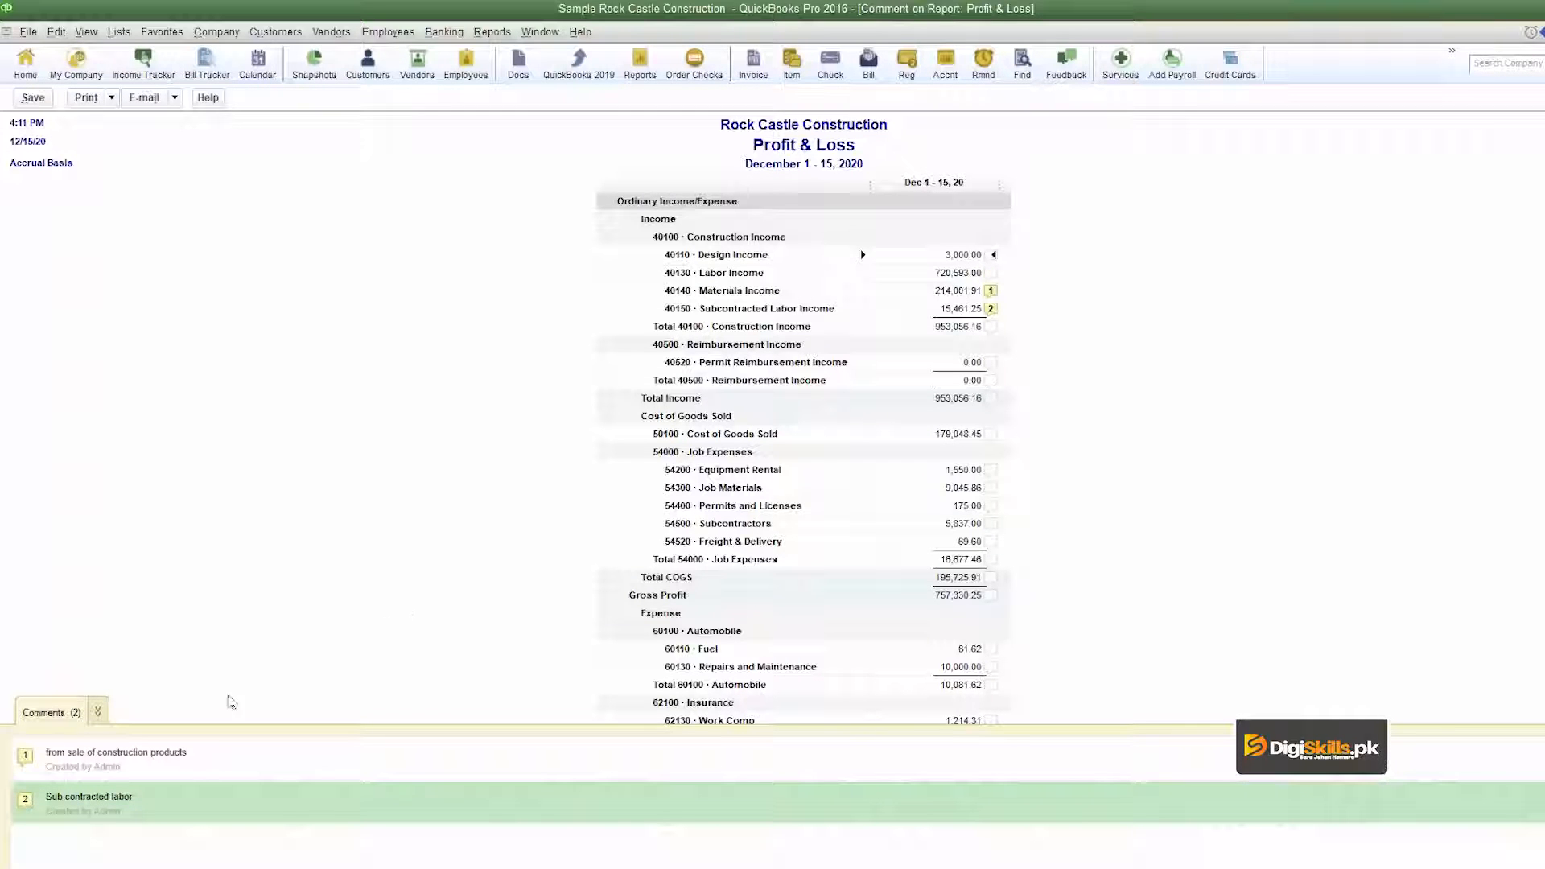
left_click(66, 771)
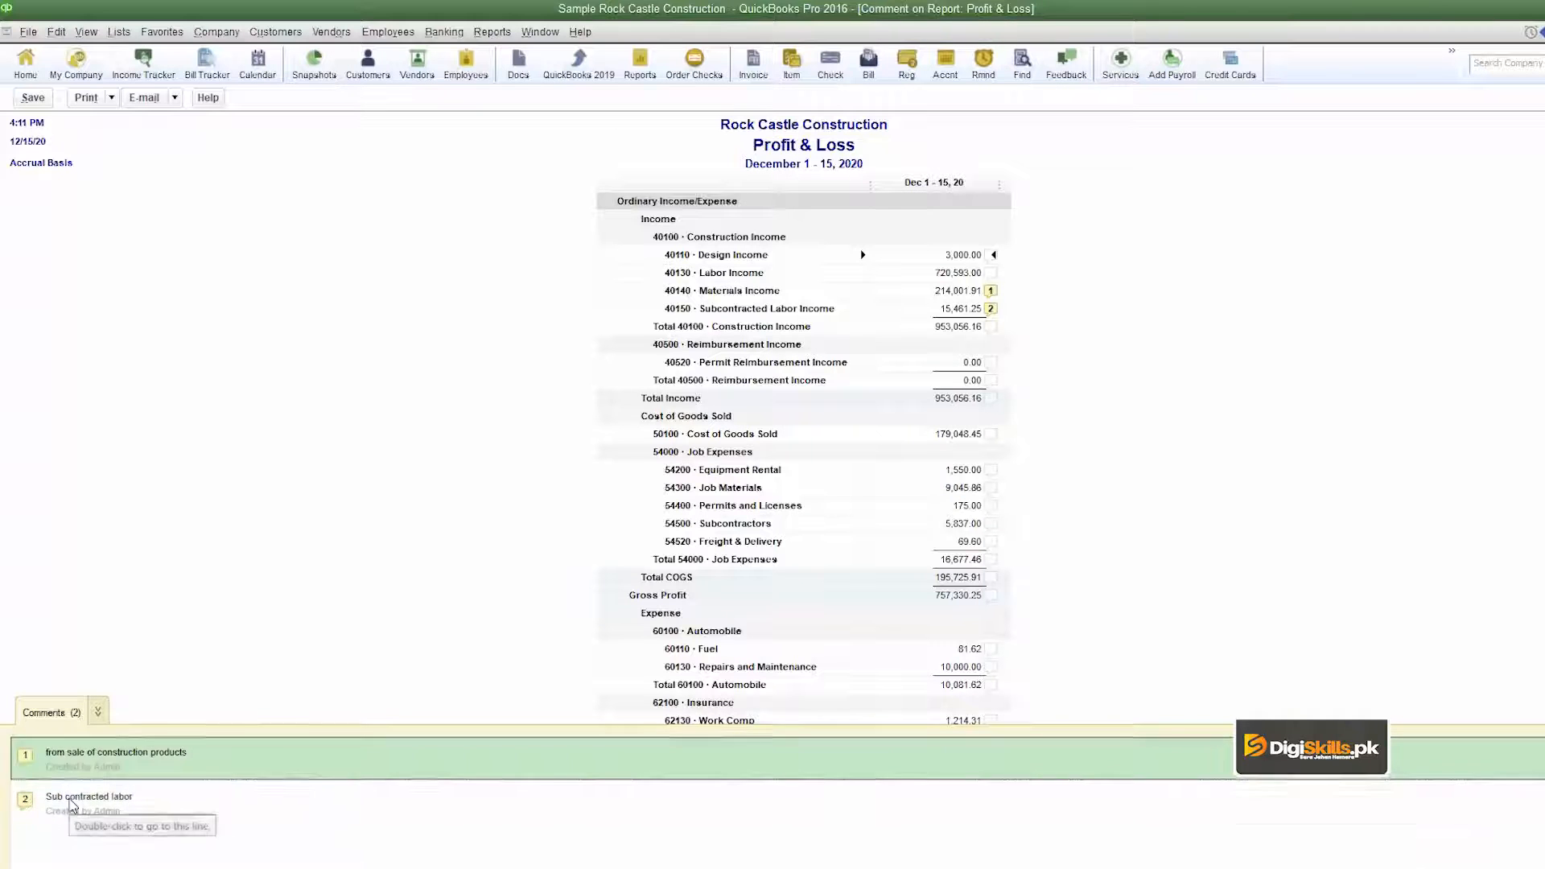
left_click(71, 804)
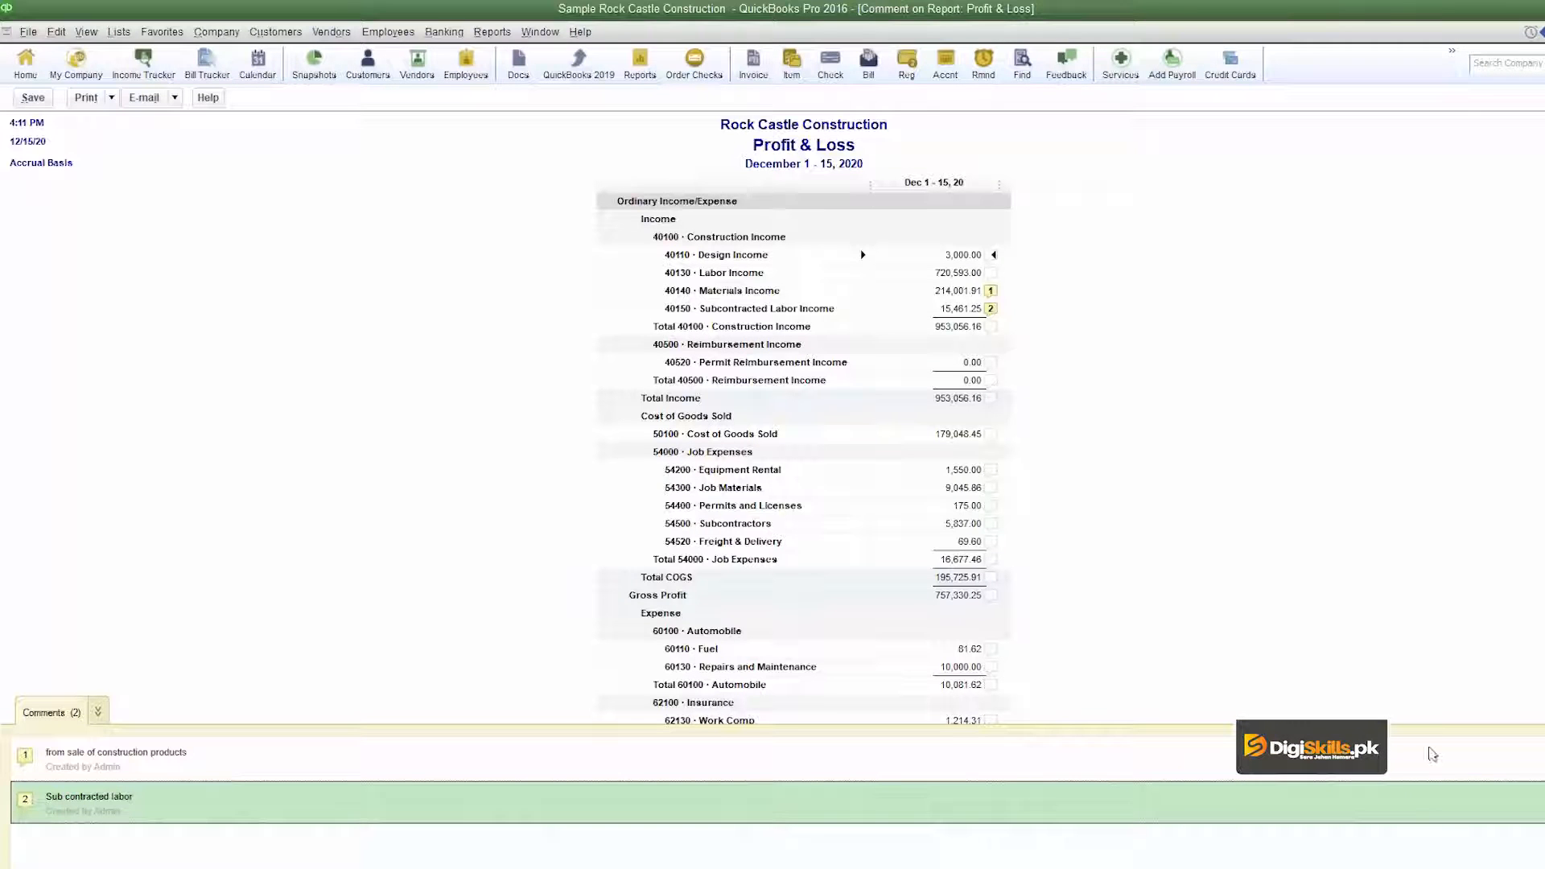
Close the commented report and save it under the name "Profit & Loss Commented"
key("Escape")
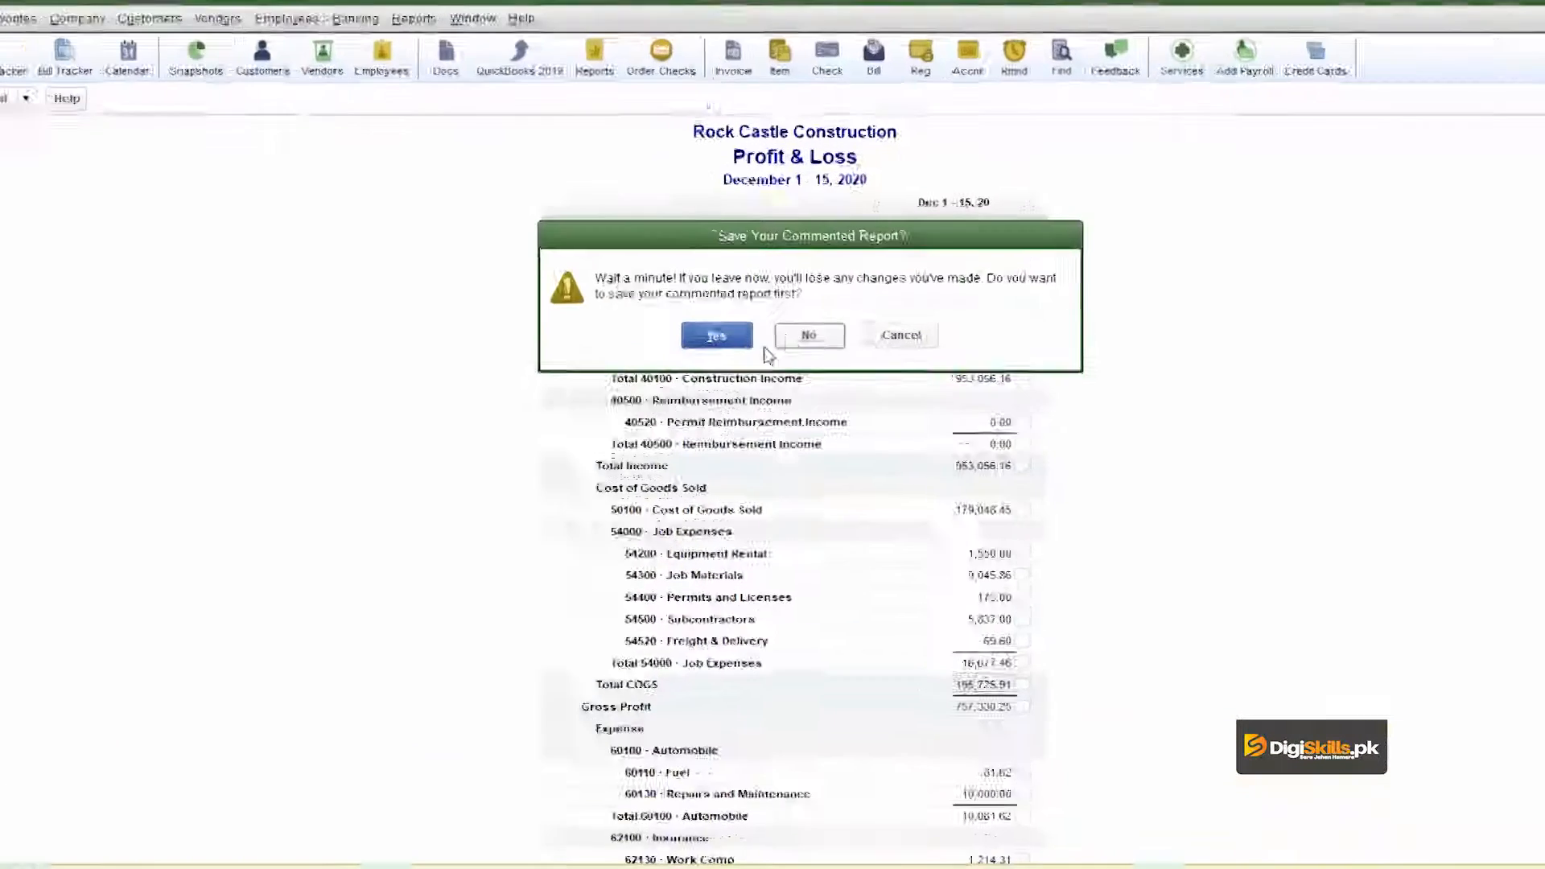
left_click(648, 468)
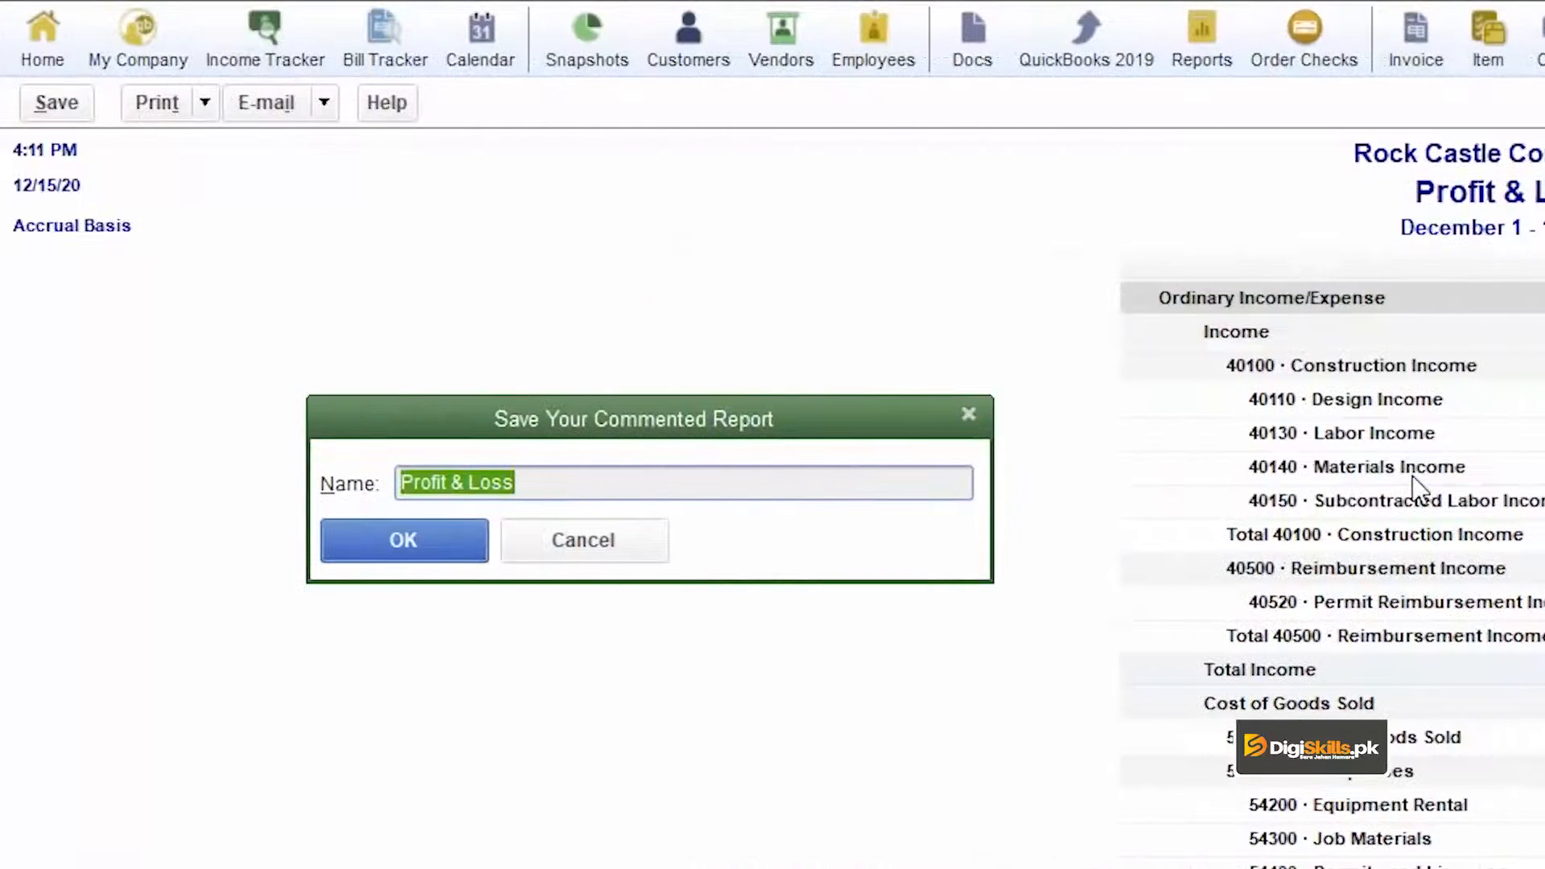
key("End")
type("Commented")
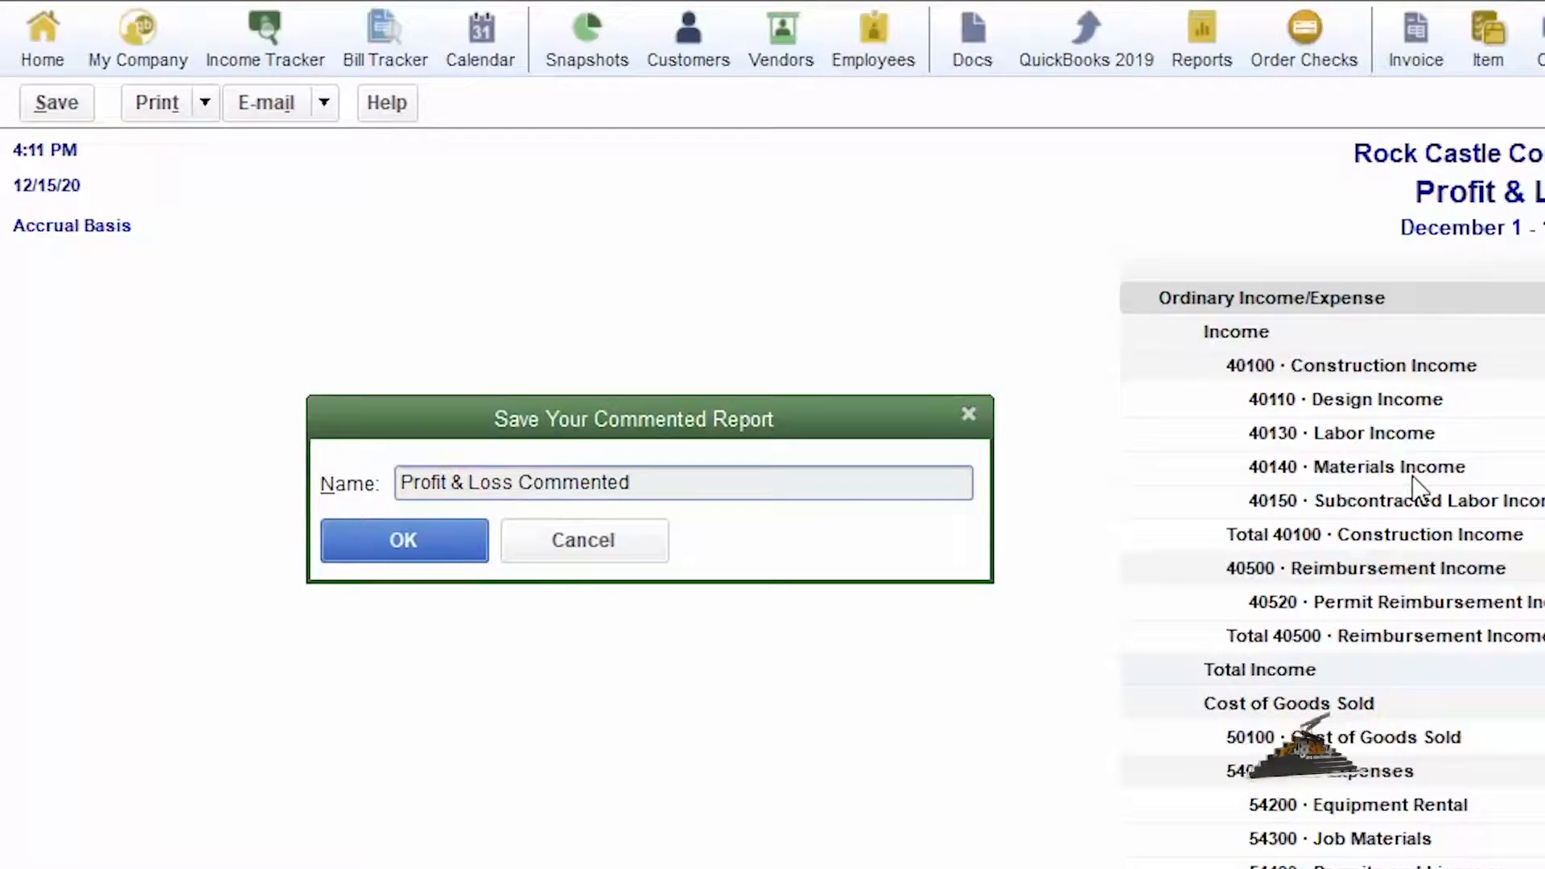
key("Return")
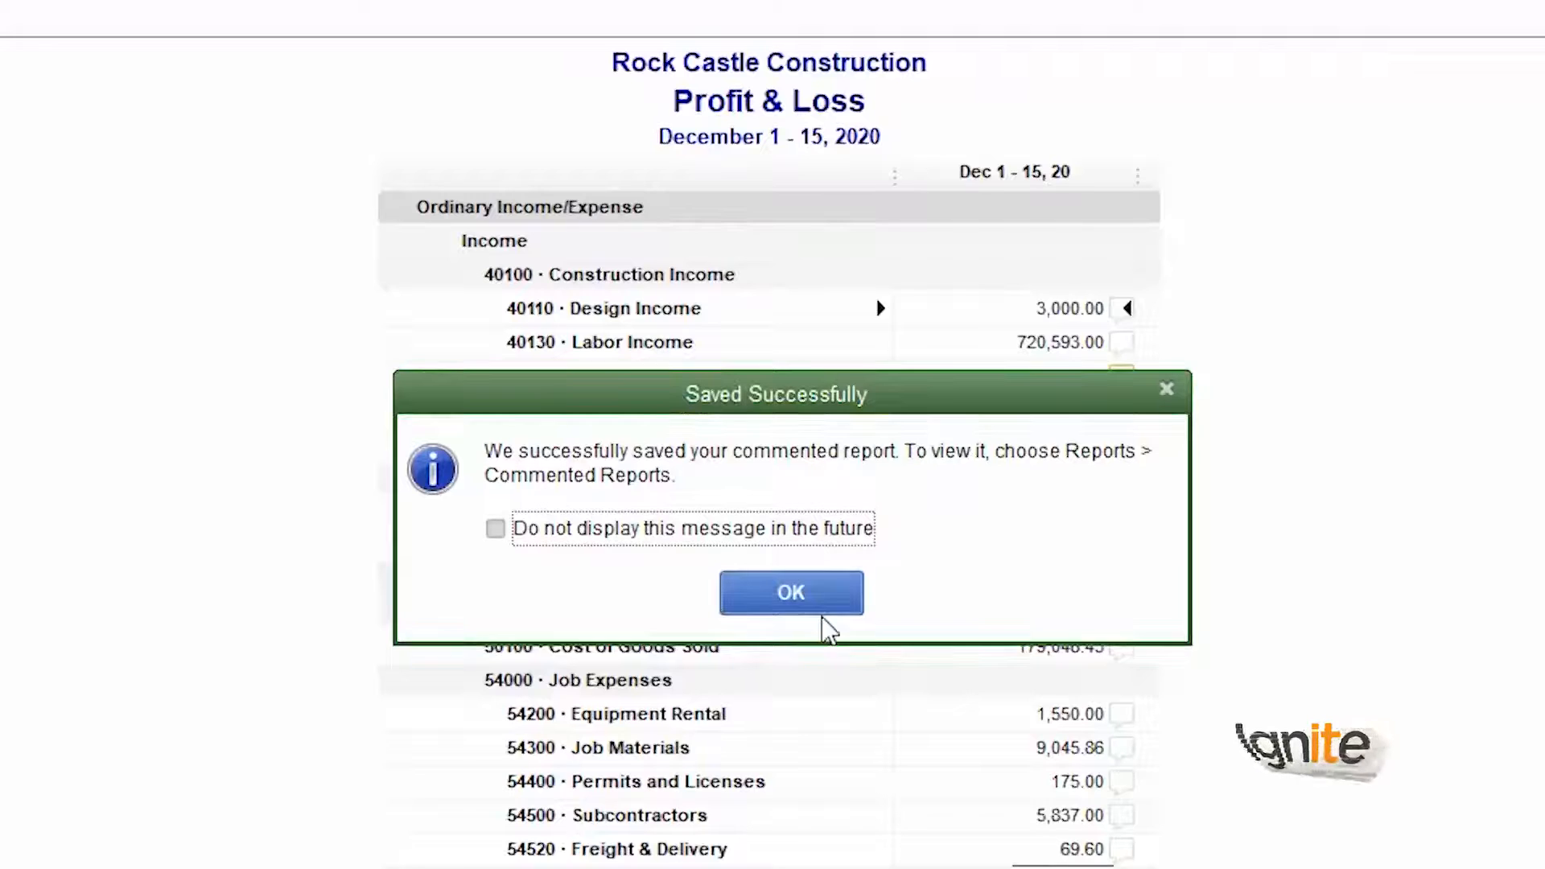
left_click(825, 605)
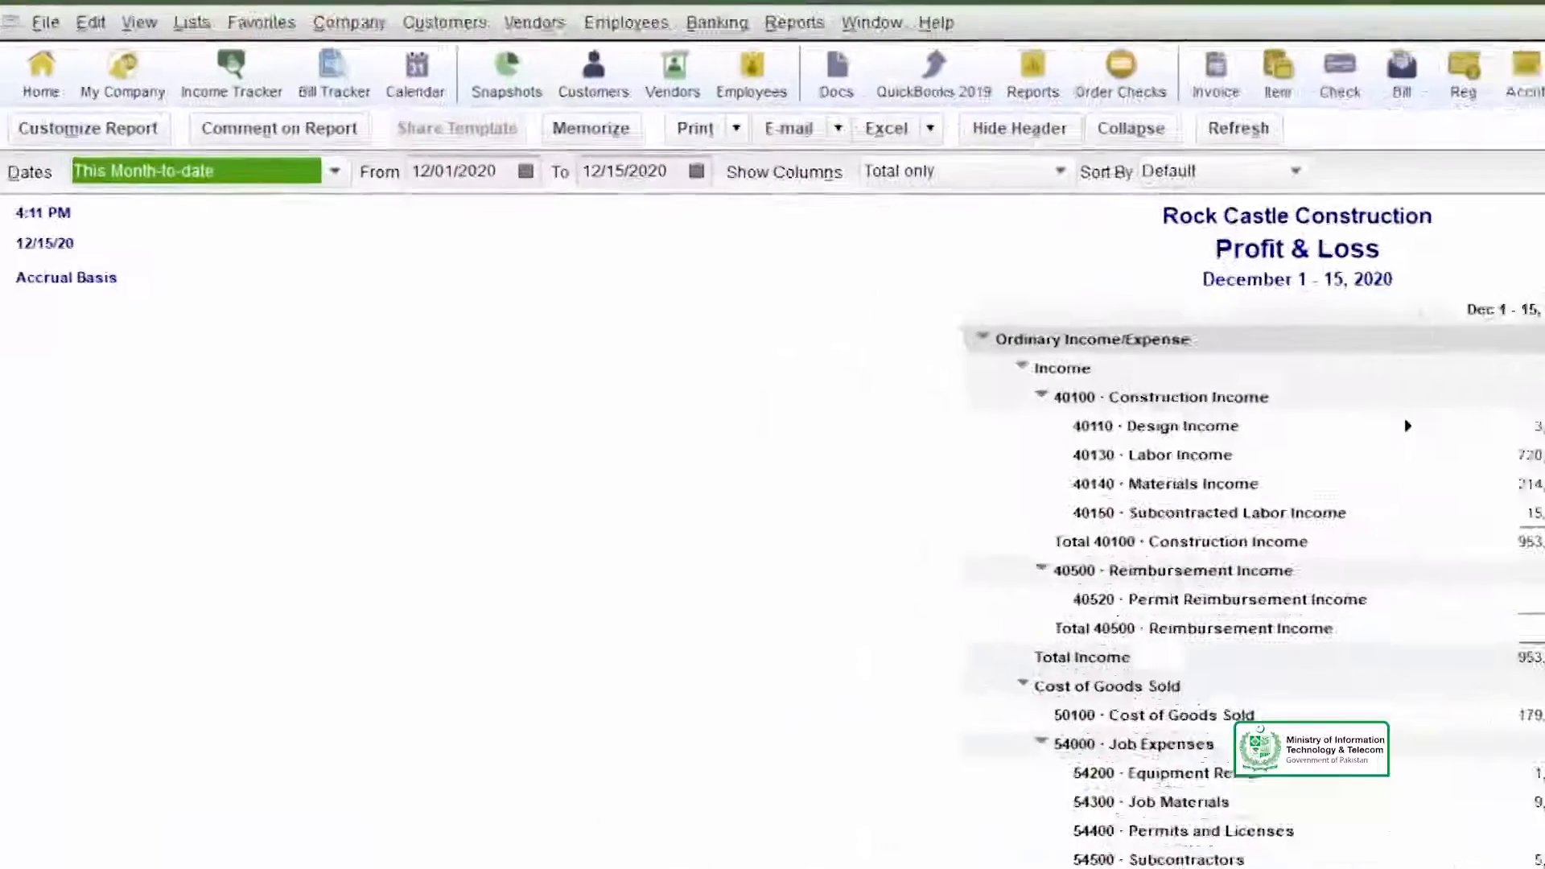
Open the filter settings for customizing the Profit & Loss report and choose All income/expense accounts for the Account filter
left_click(108, 145)
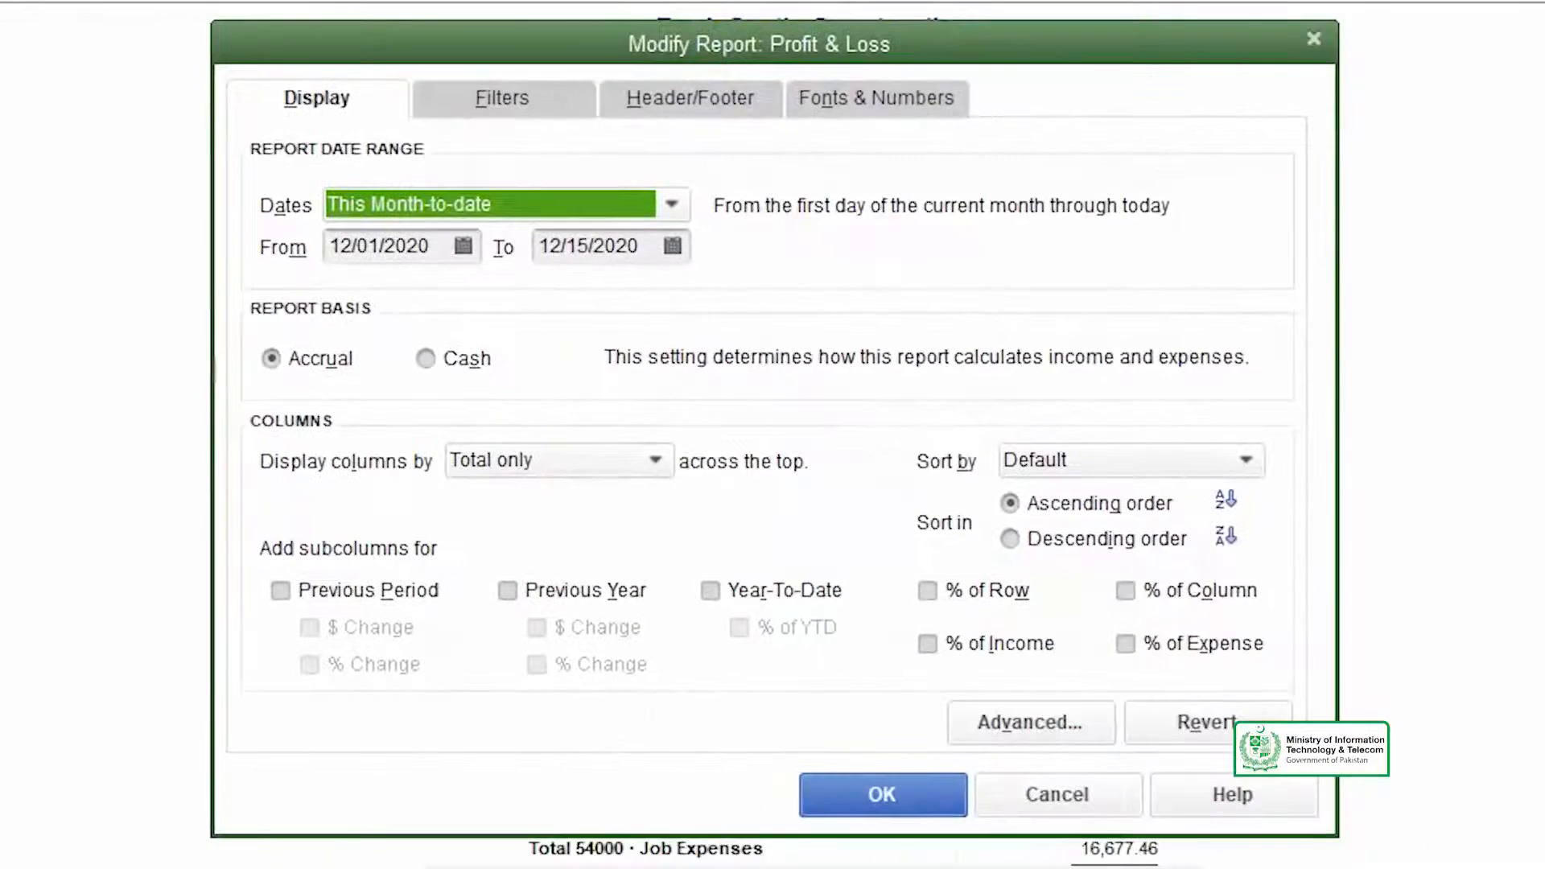
left_click(515, 113)
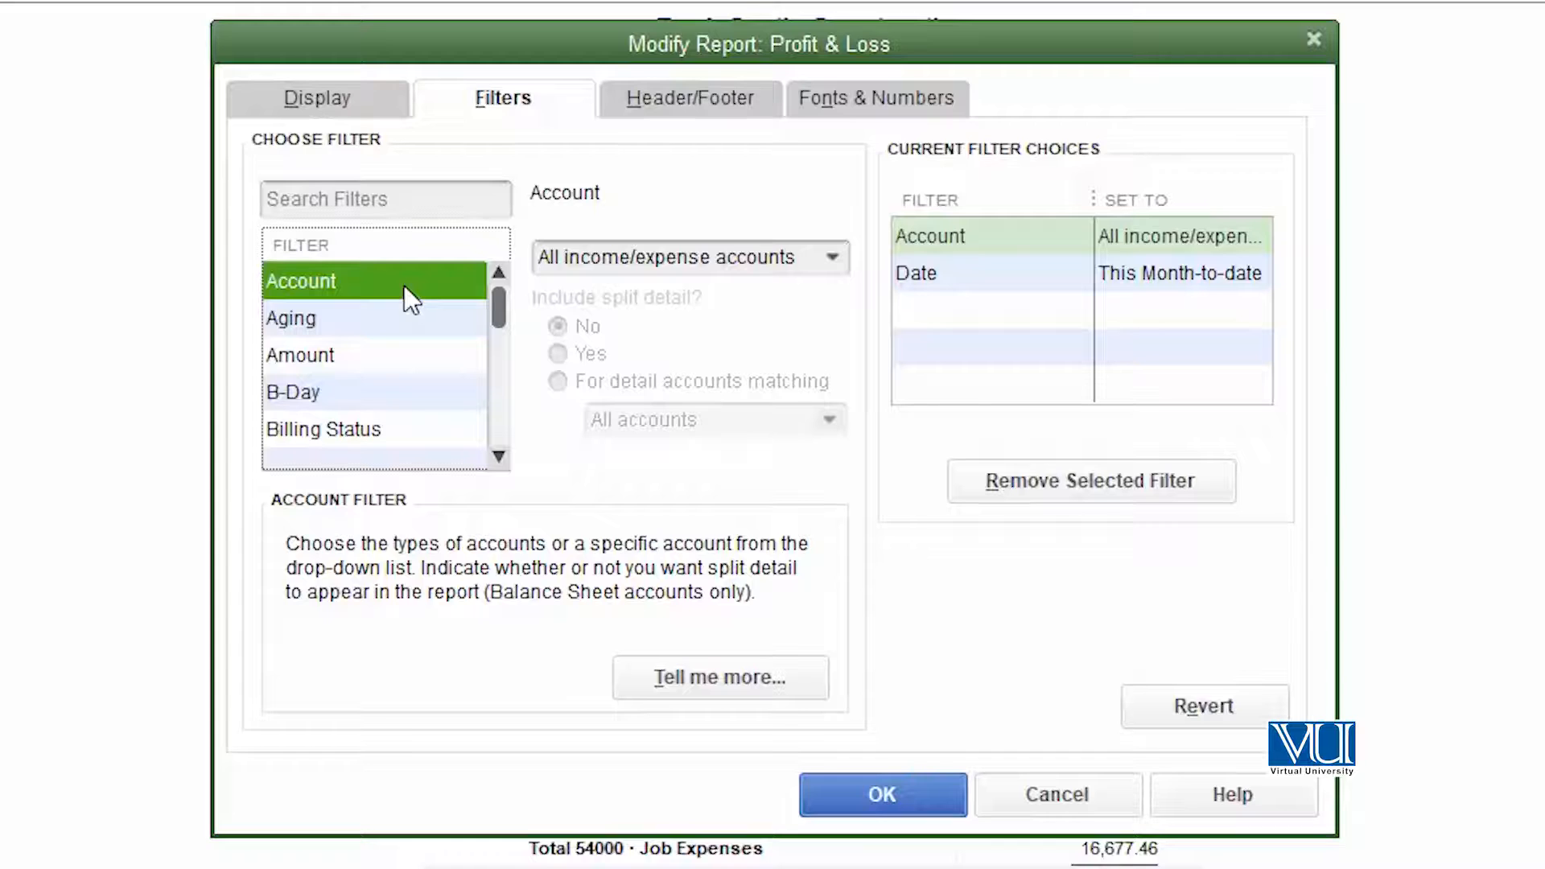
left_click(837, 261)
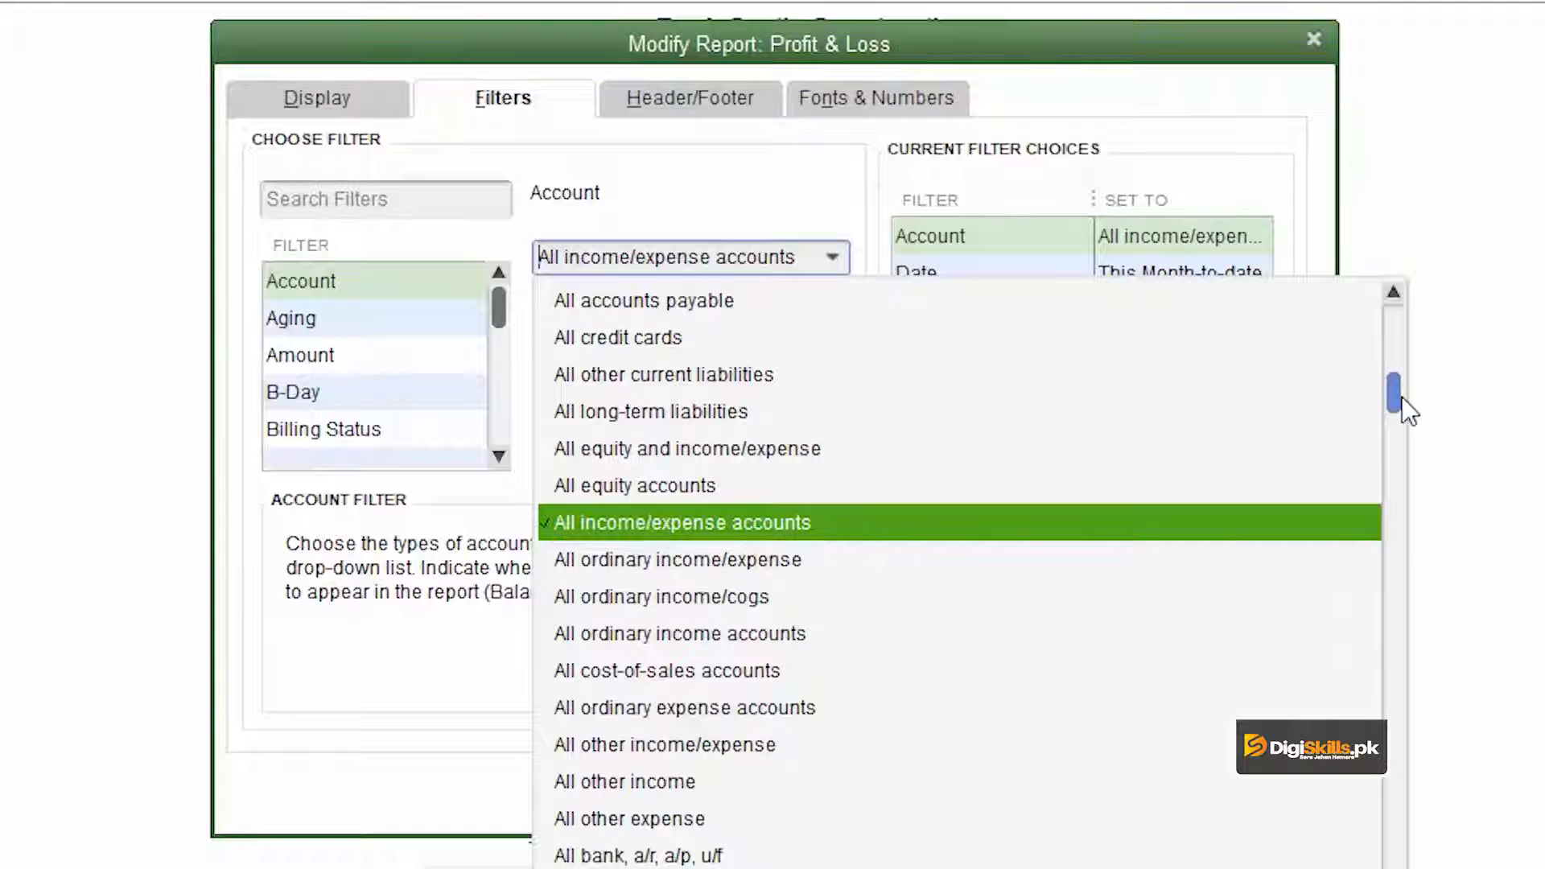
left_click_drag(1402, 398, 1406, 601)
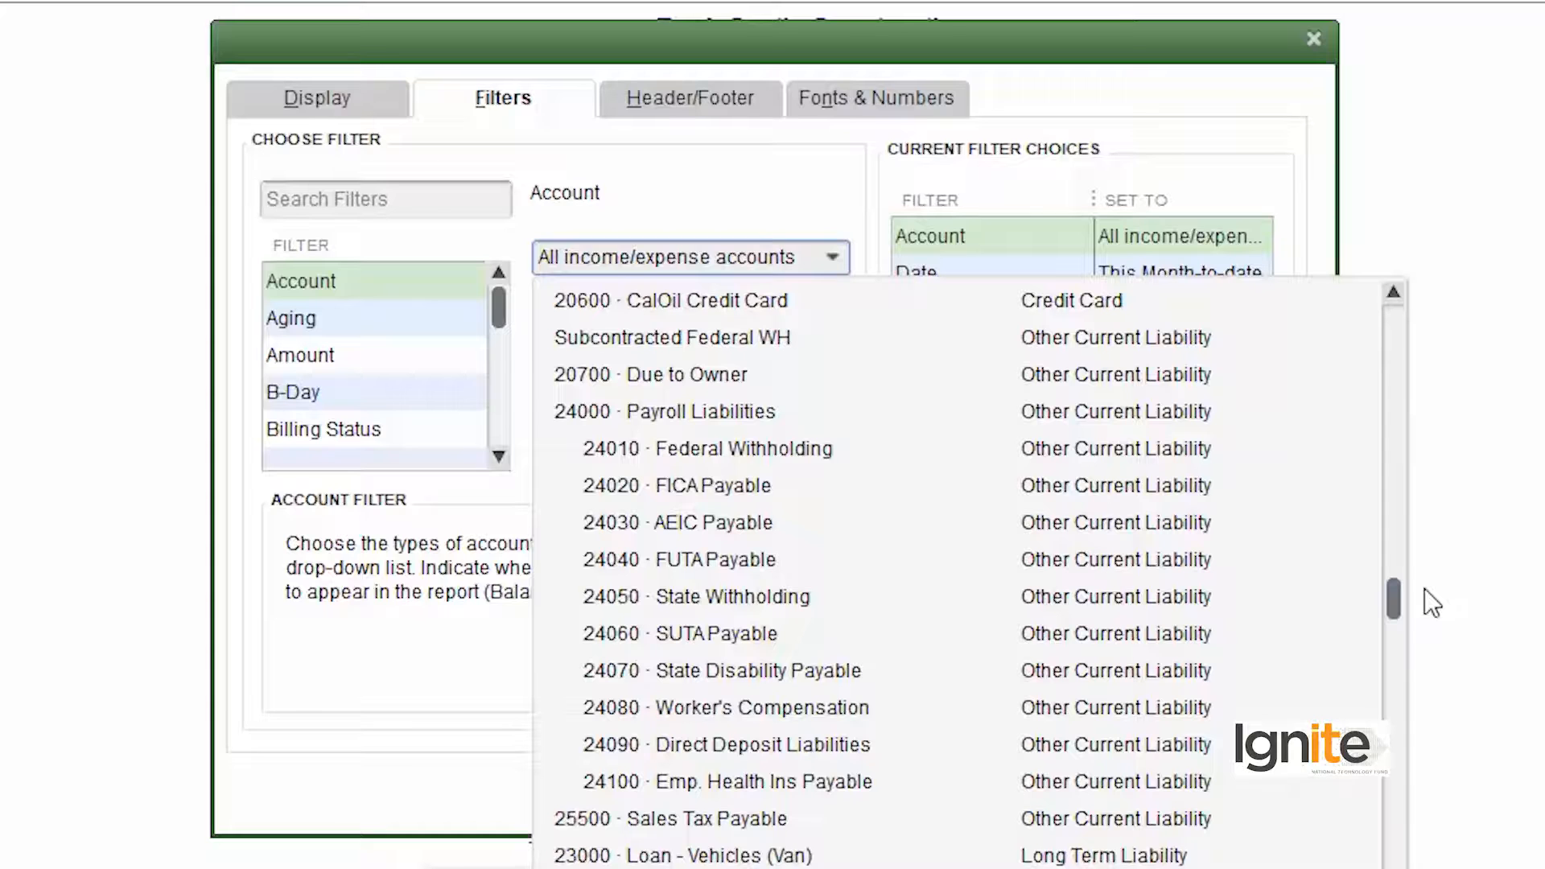
left_click_drag(1393, 599, 1391, 393)
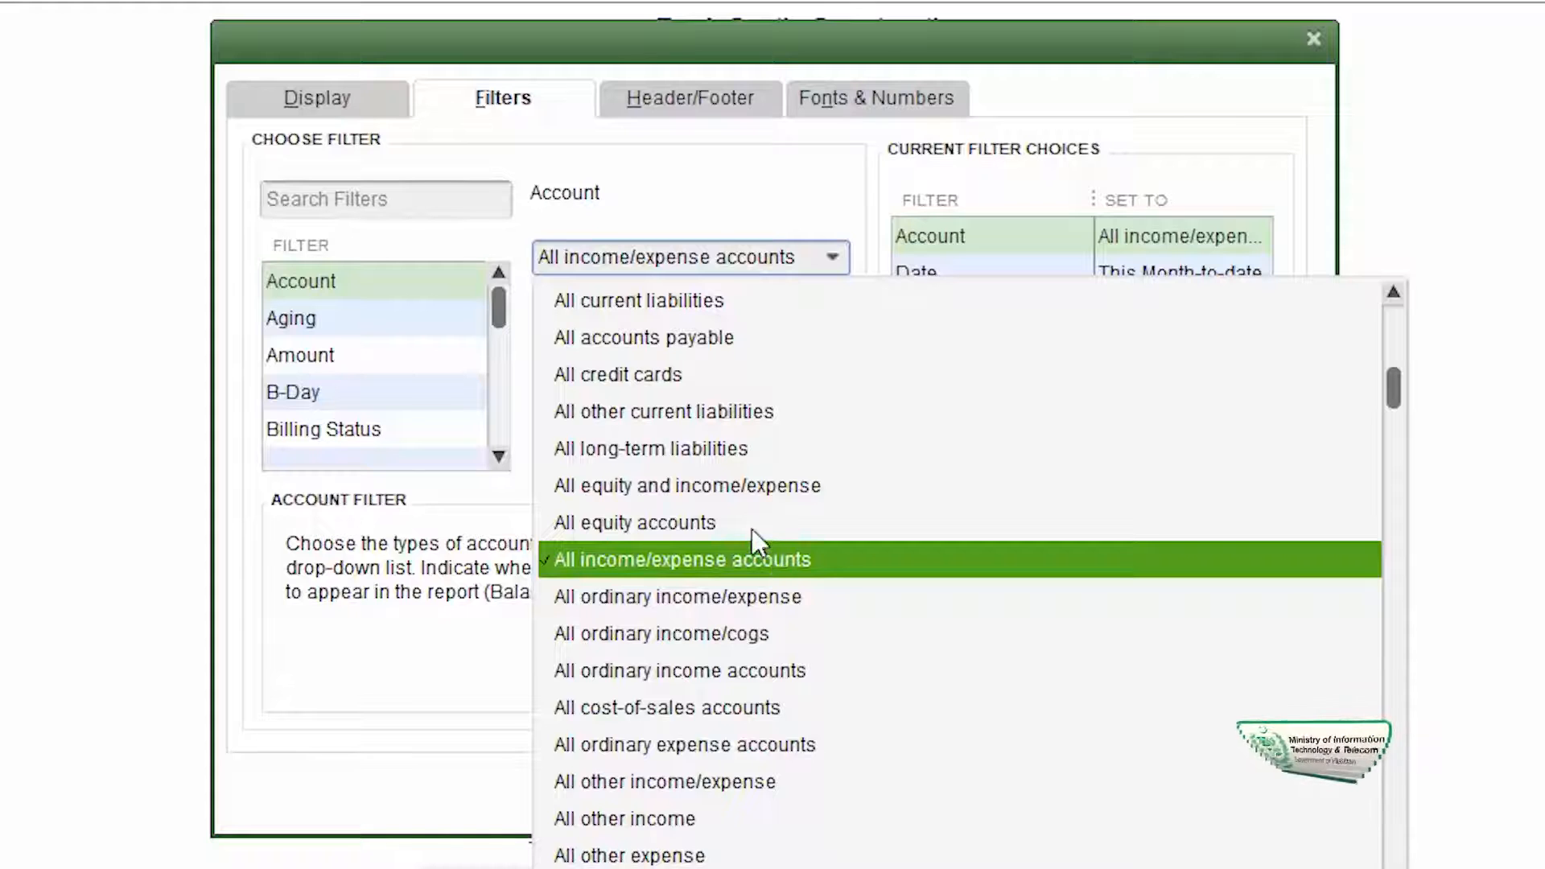
left_click(765, 557)
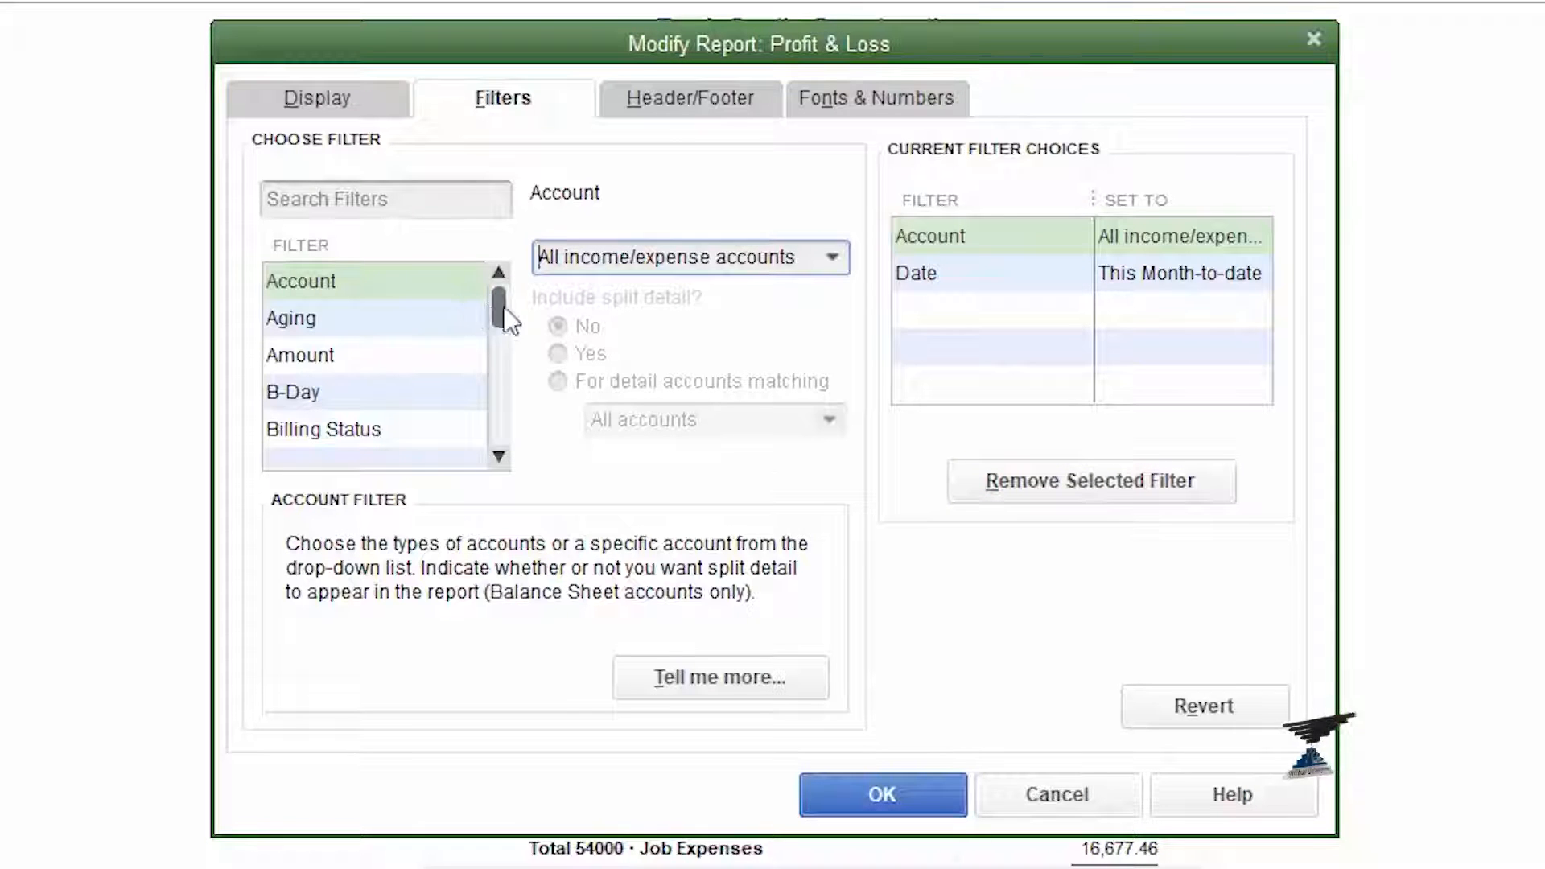
Find and select the Customer Type filter among the available report filters
left_click_drag(492, 304, 499, 266)
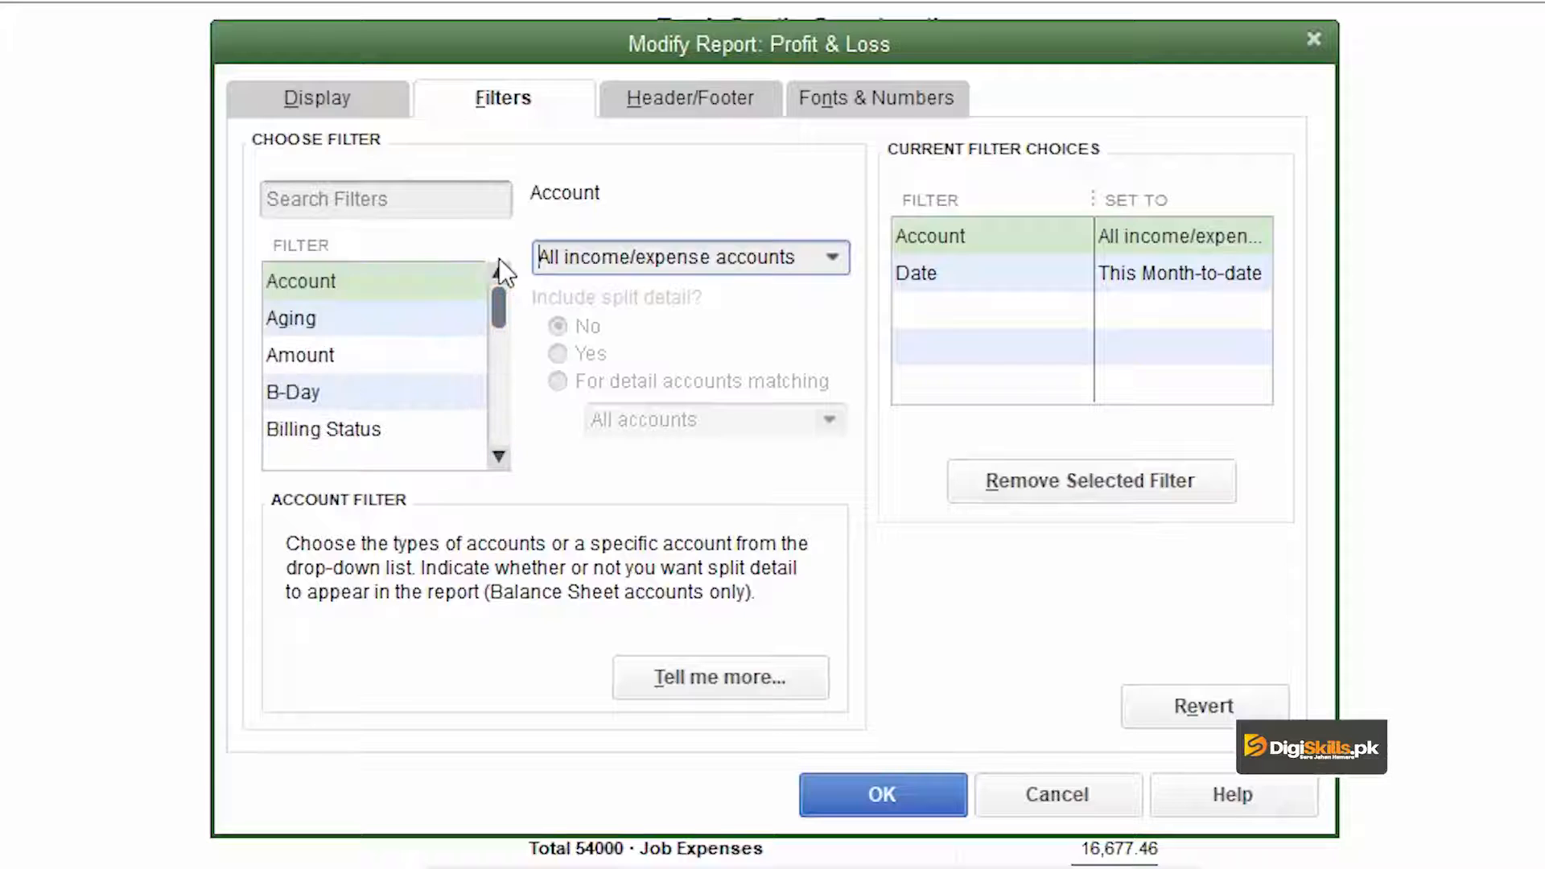
left_click(500, 456)
left_click(500, 456)
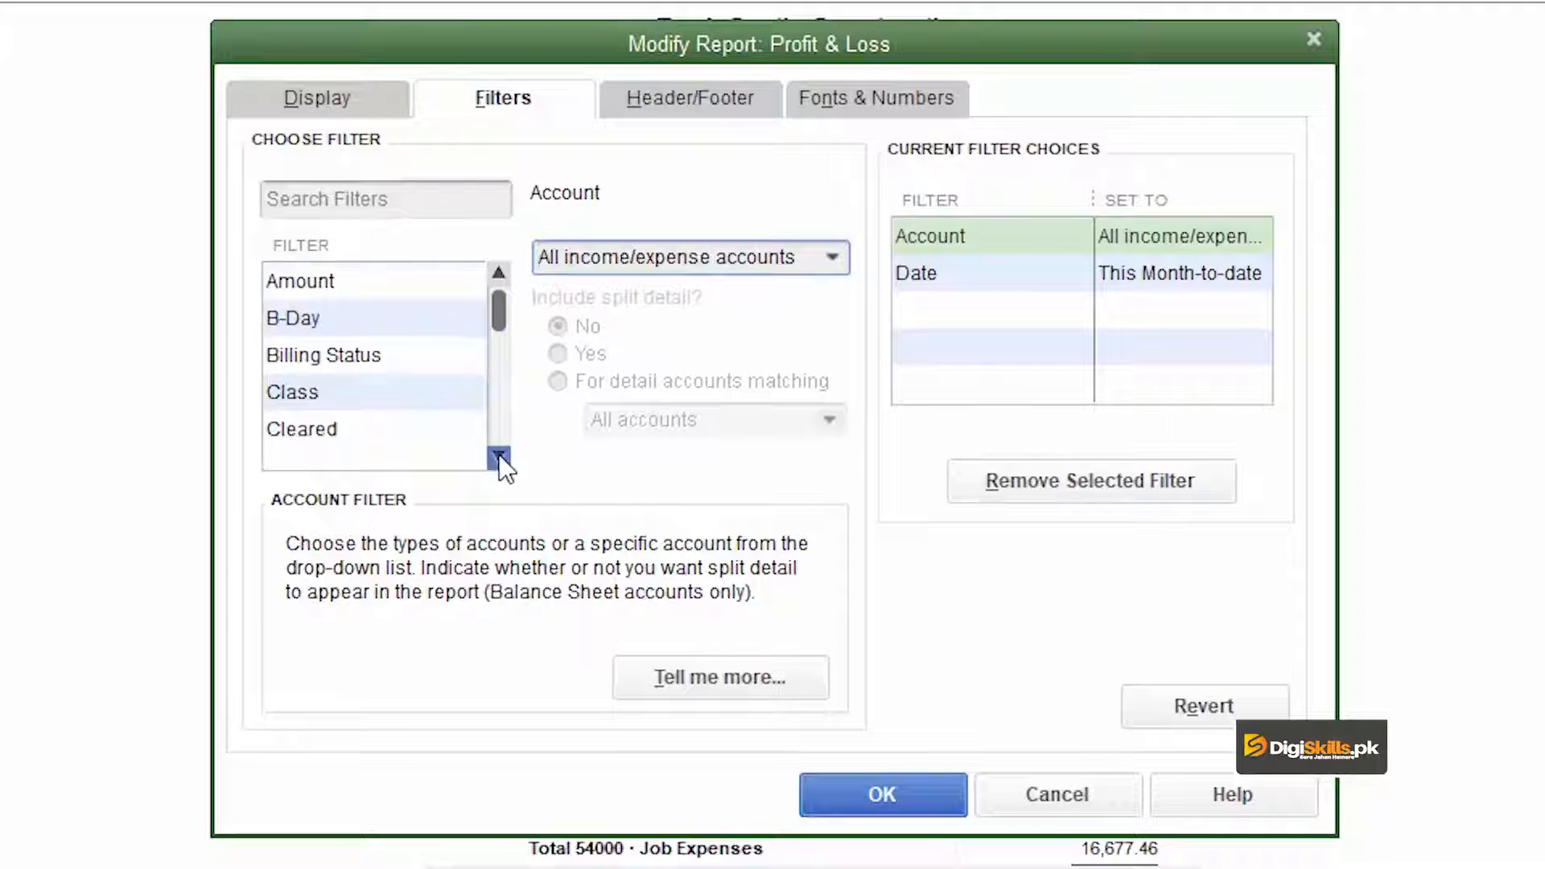
left_click(499, 456)
left_click(500, 456)
left_click(500, 457)
left_click(500, 456)
left_click(499, 456)
left_click(402, 355)
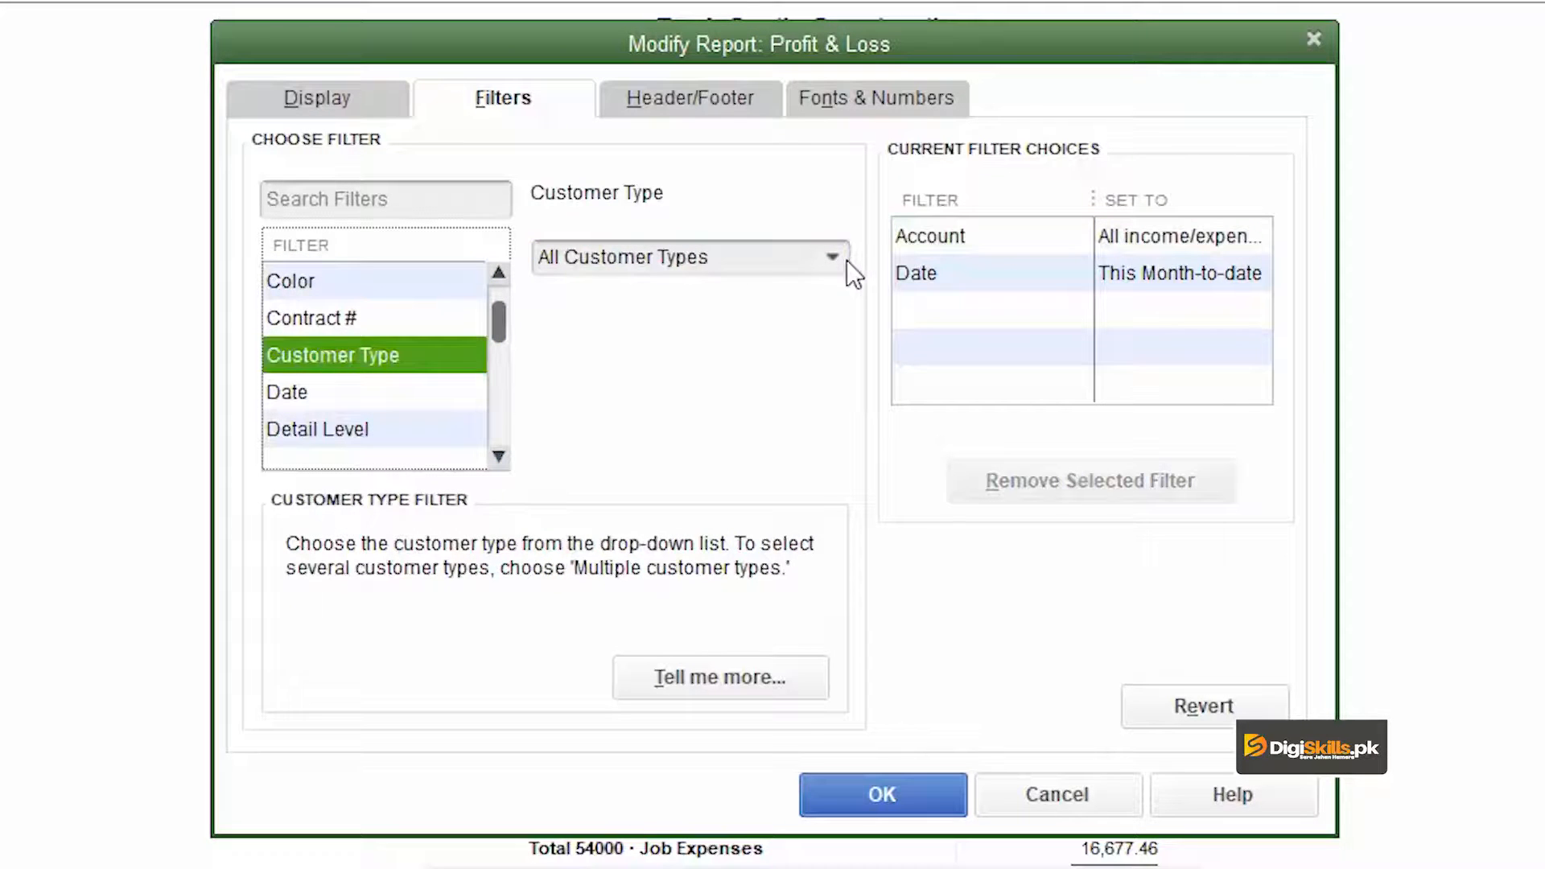
Set the Customer Type filter to Commercial
left_click(842, 259)
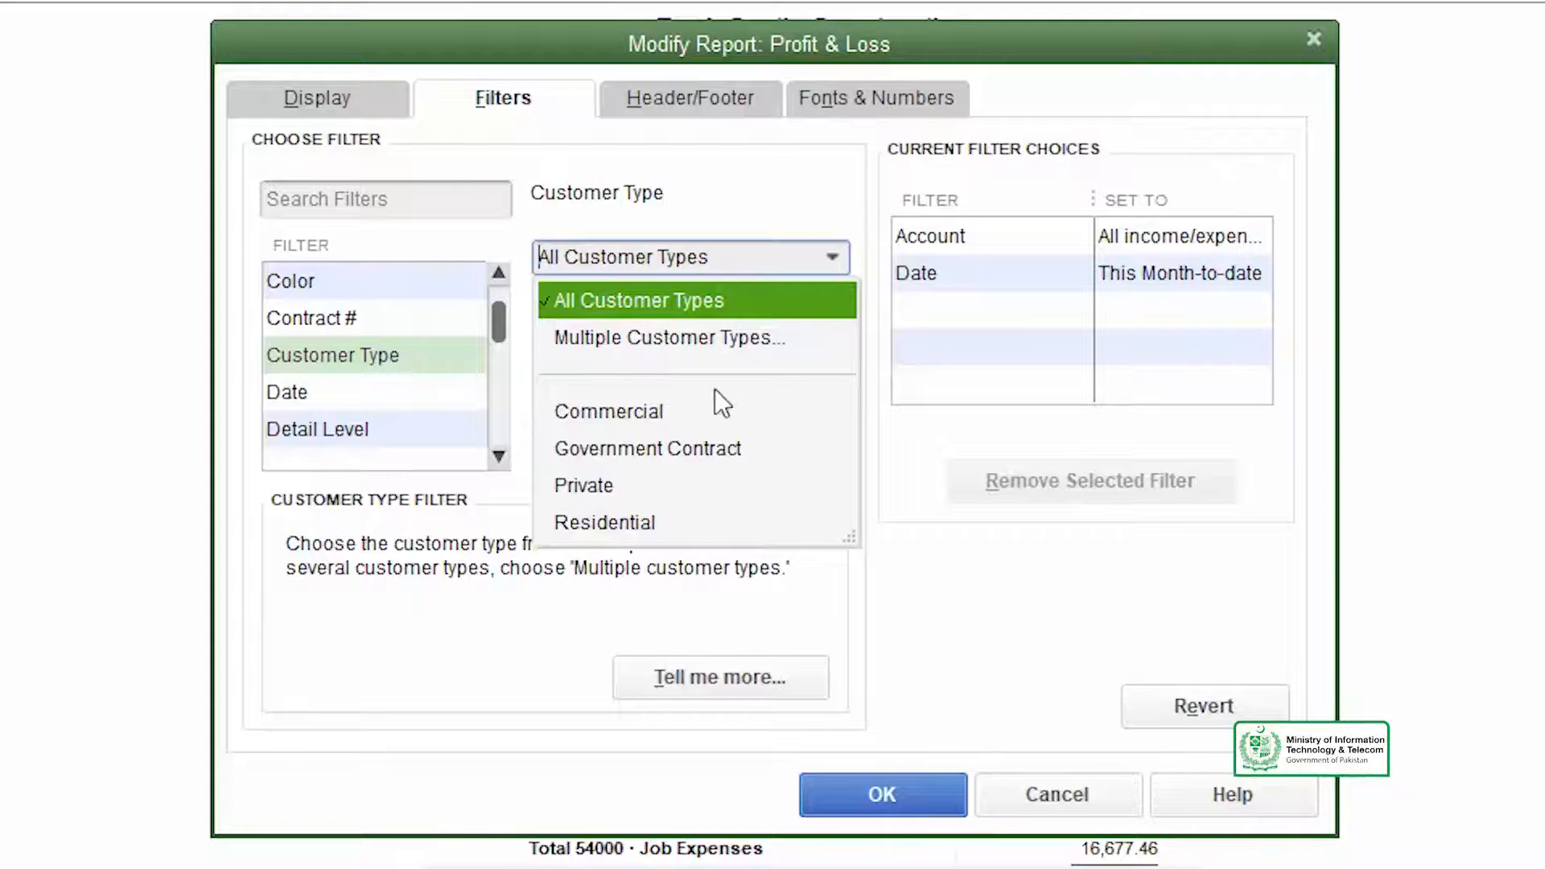
left_click(718, 346)
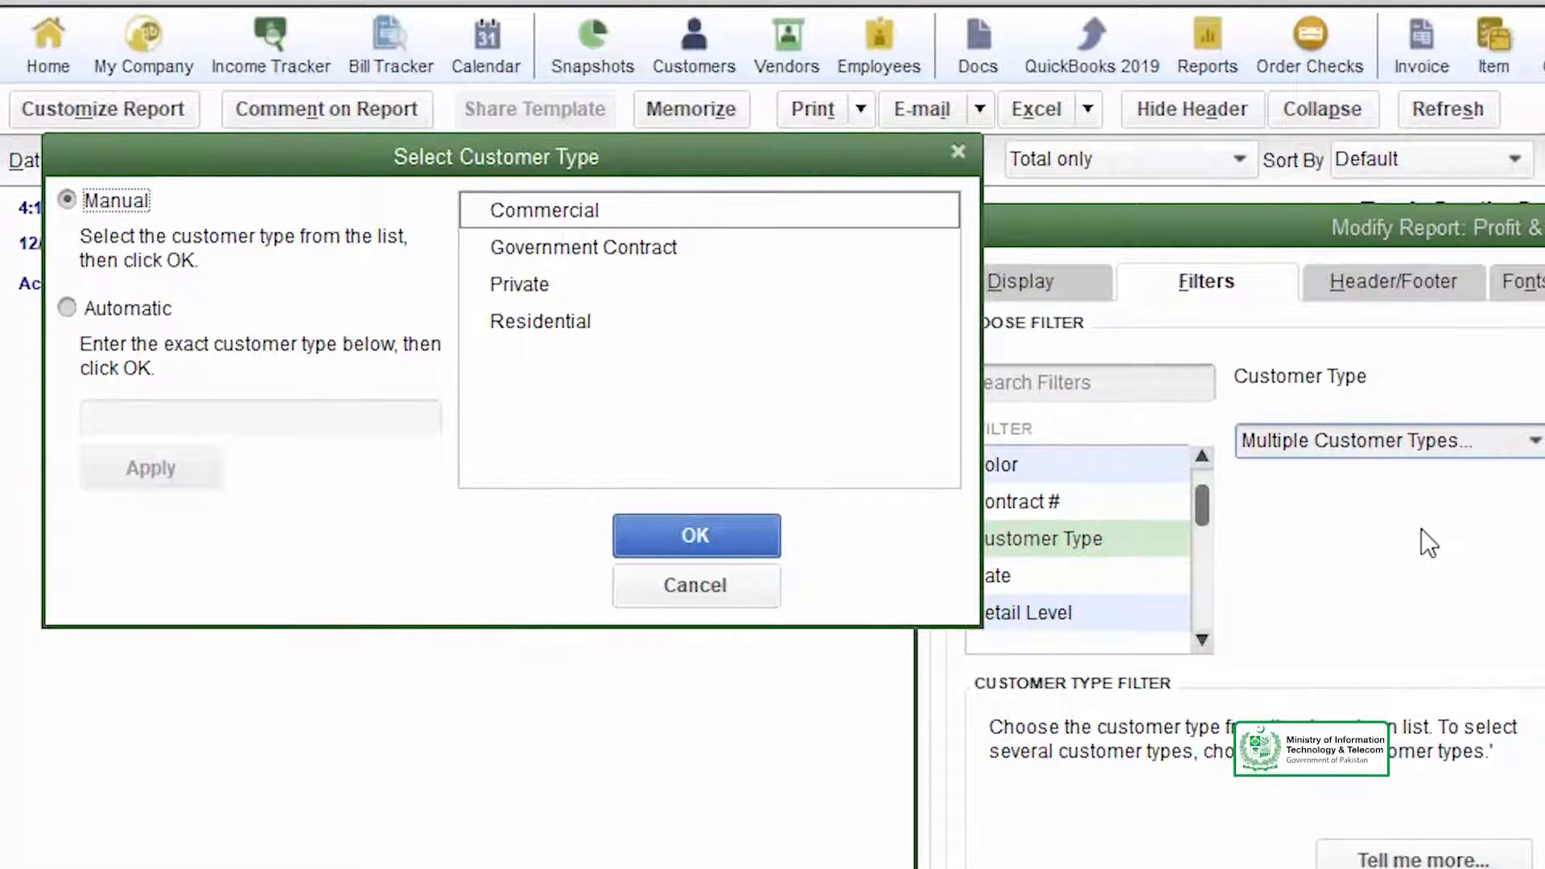
left_click(676, 577)
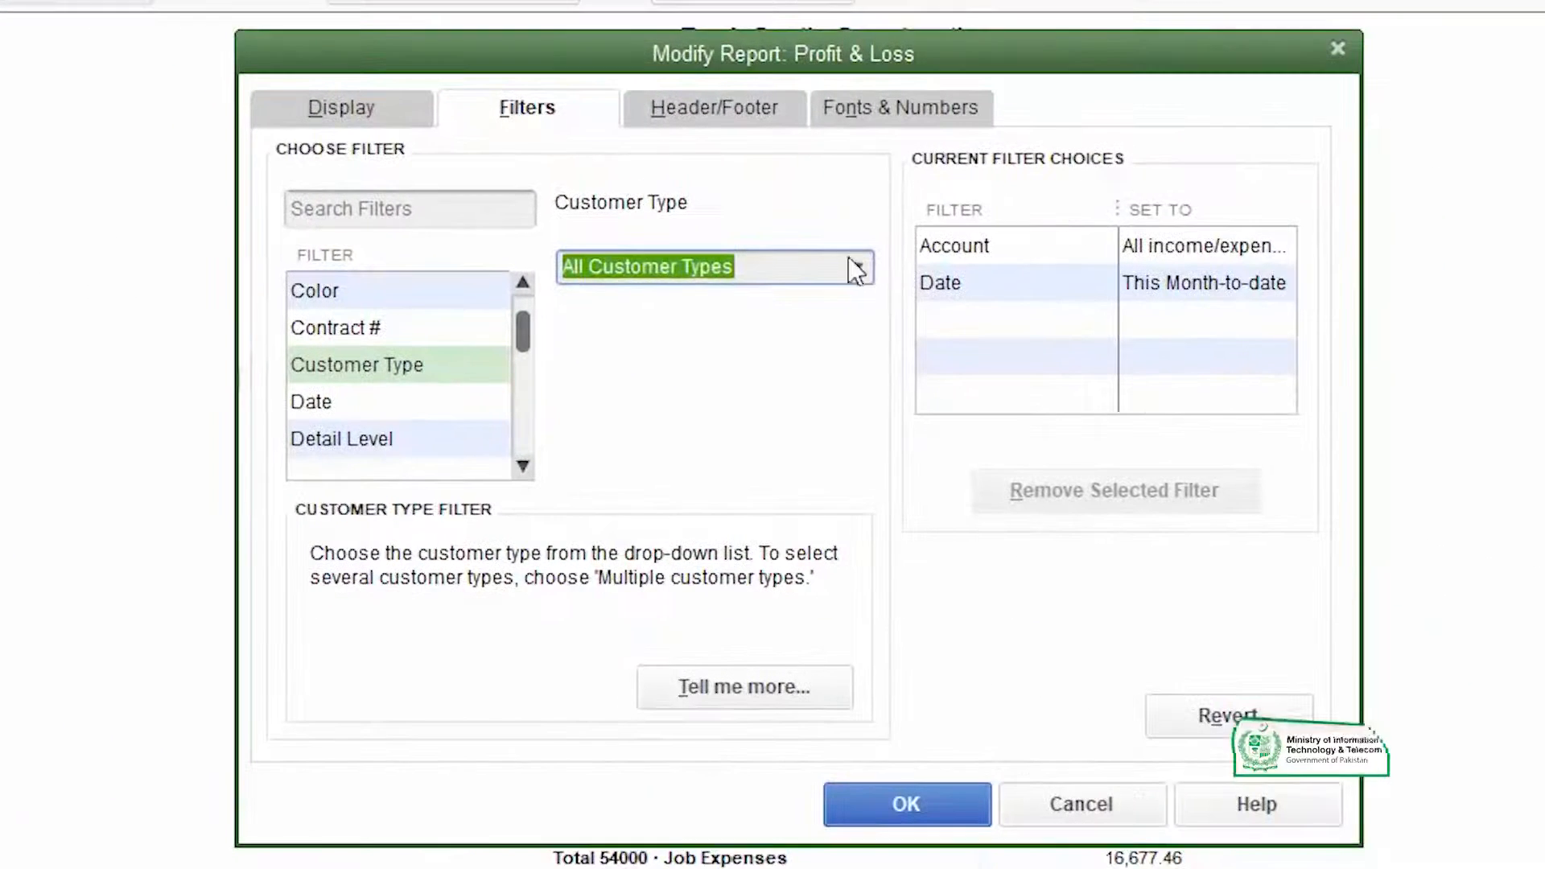
left_click(1537, 439)
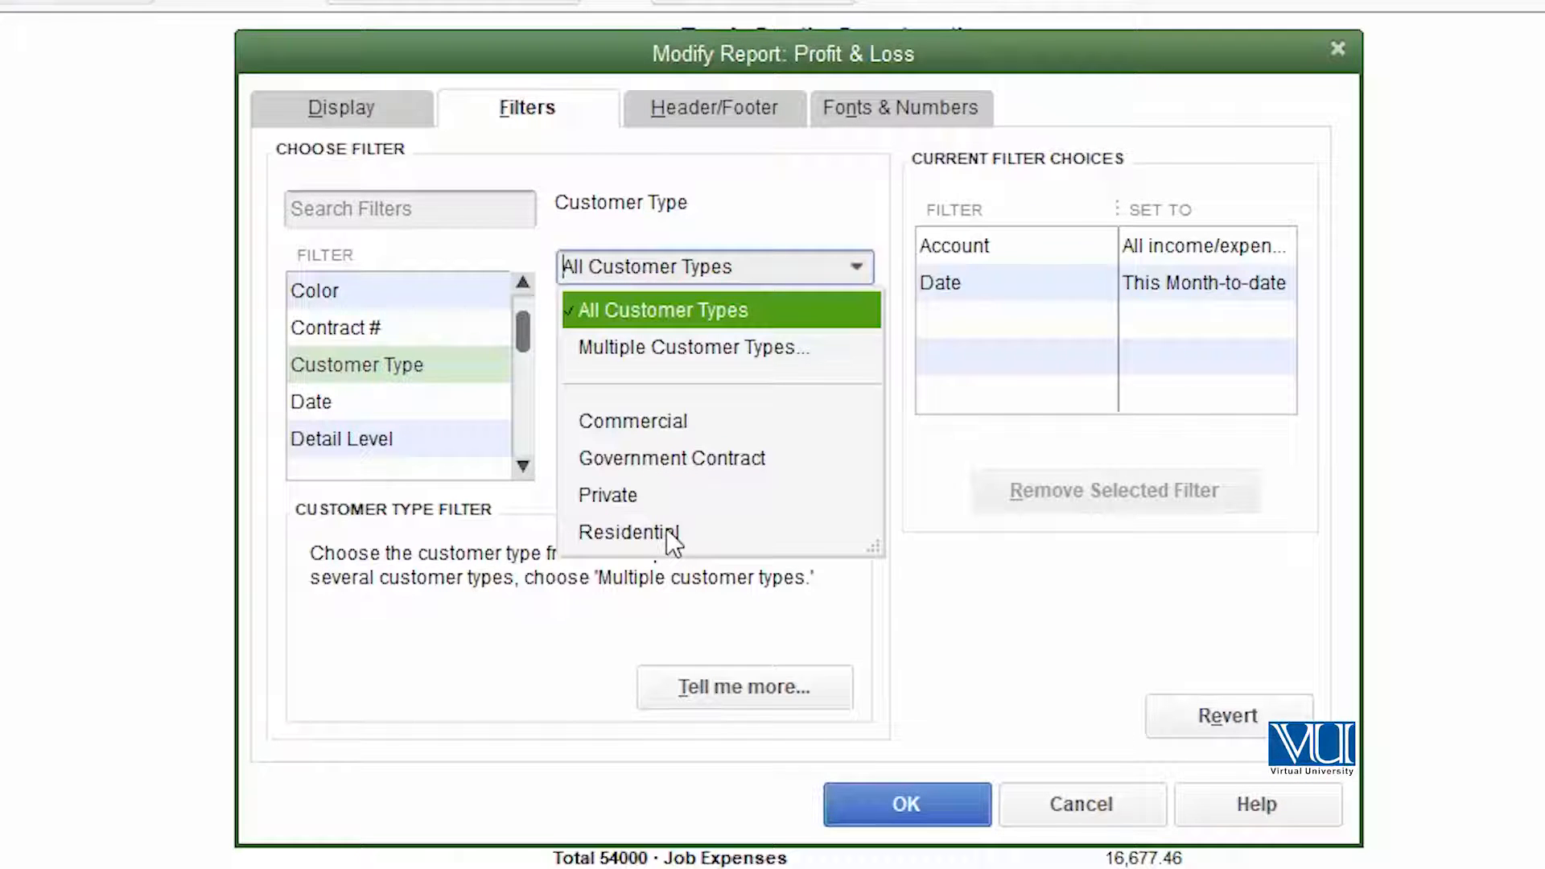
left_click(682, 425)
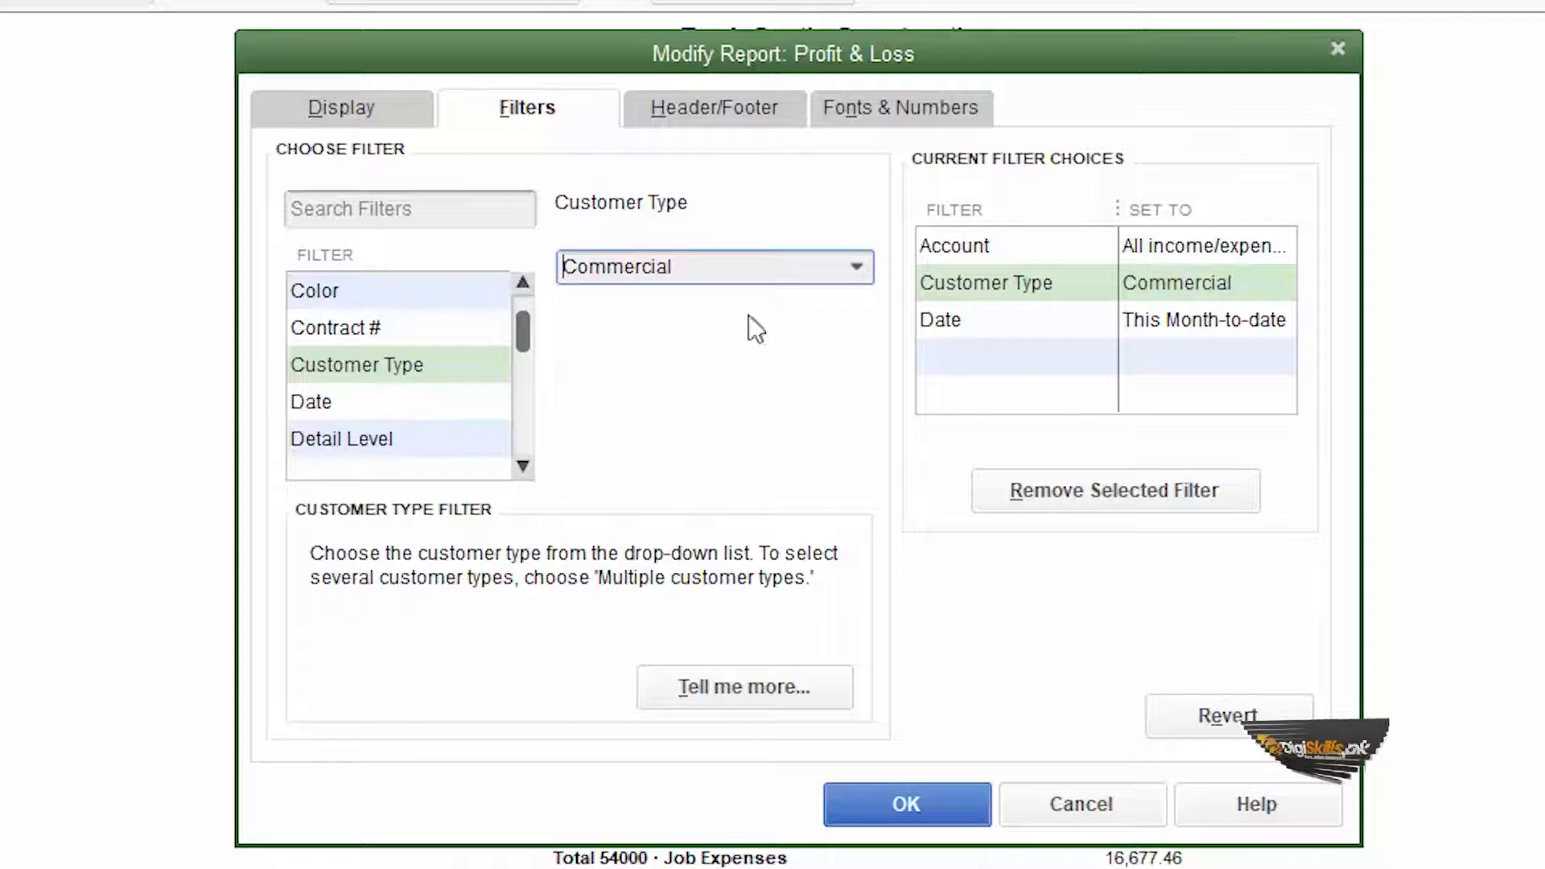
Filter the report by multiple customer types, selecting Commercial, Government Contract and Private
left_click(857, 268)
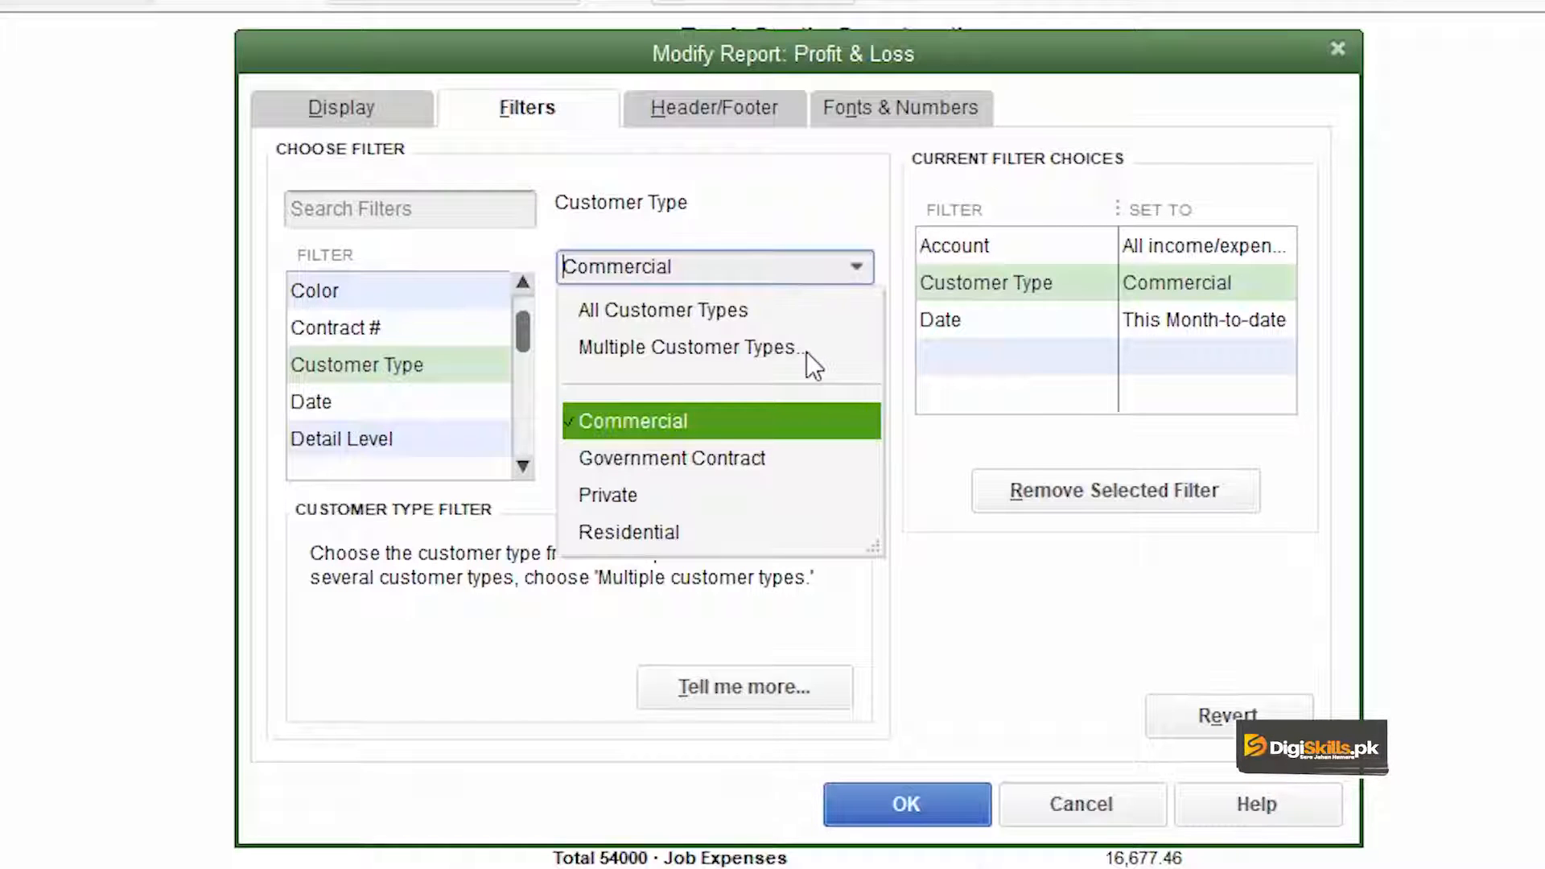
left_click(760, 347)
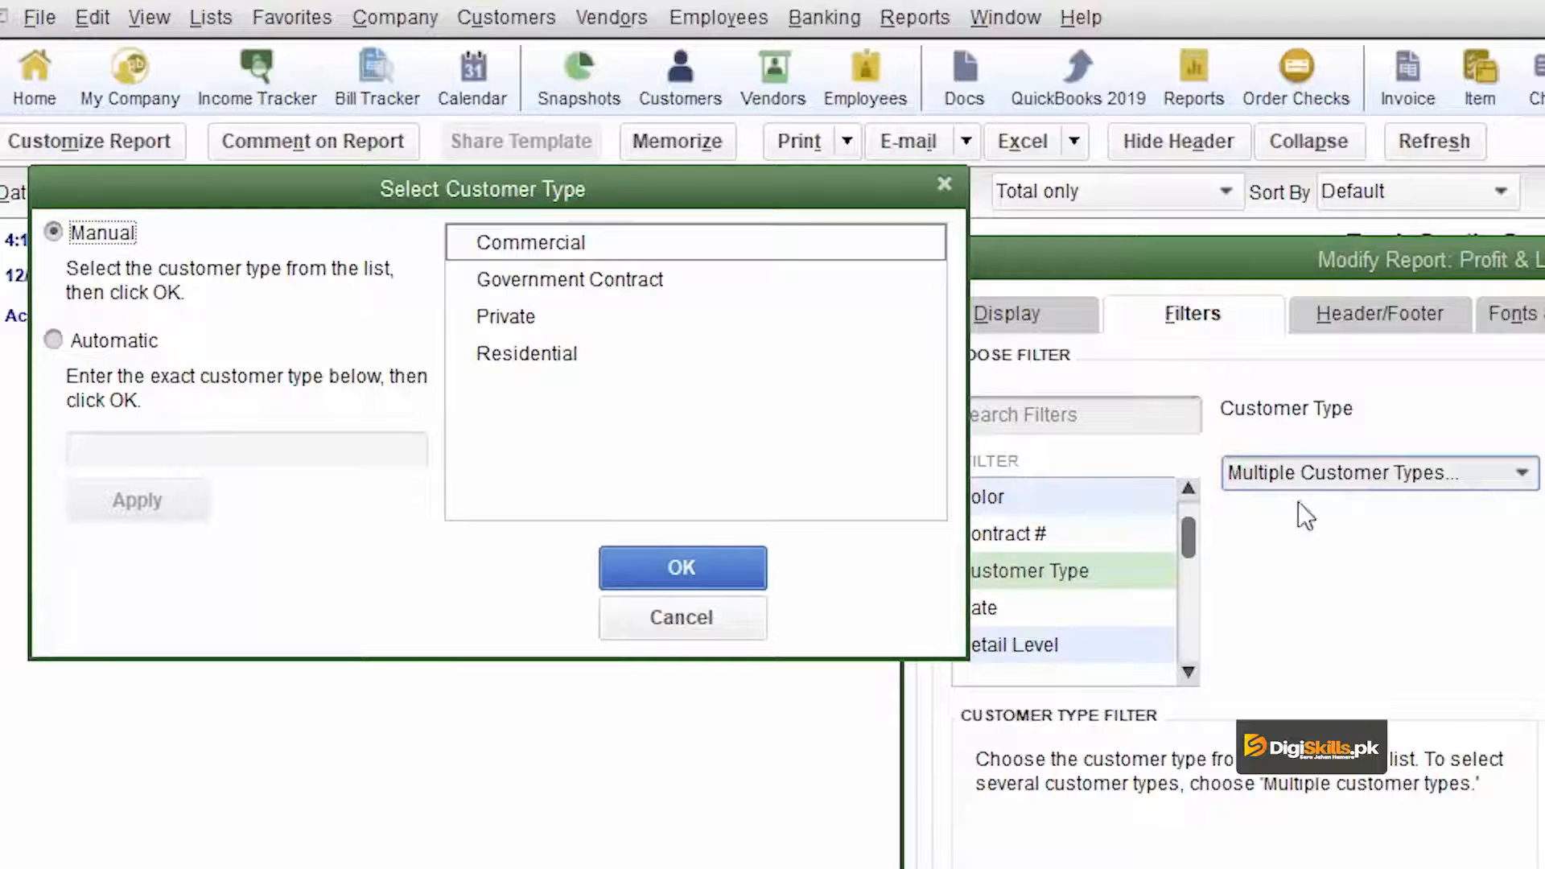
left_click(460, 256)
left_click(465, 284)
left_click(466, 314)
left_click(688, 568)
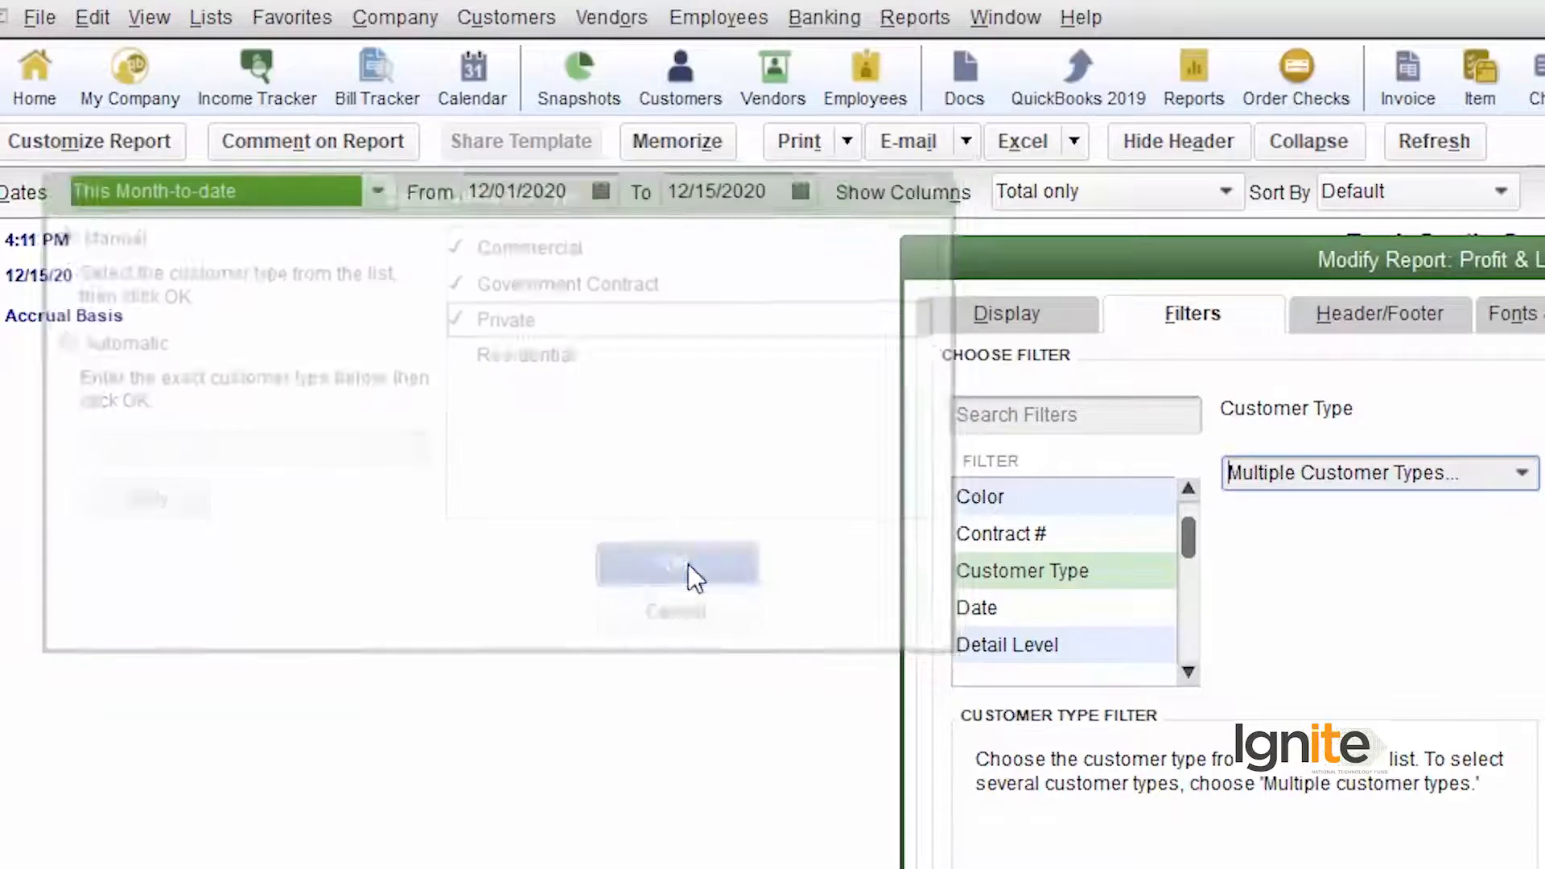